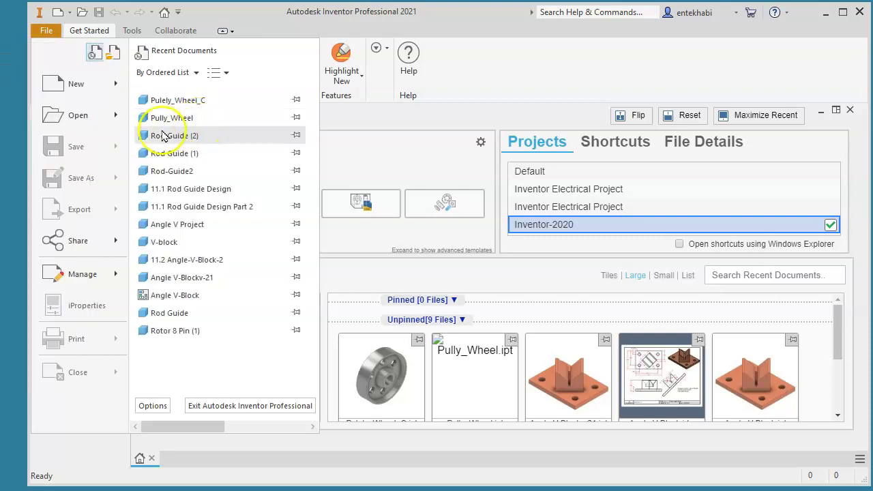
- Create a new part from the Standard (in).ipt template and start a 2D sketch on the YZ plane
click(68, 86)
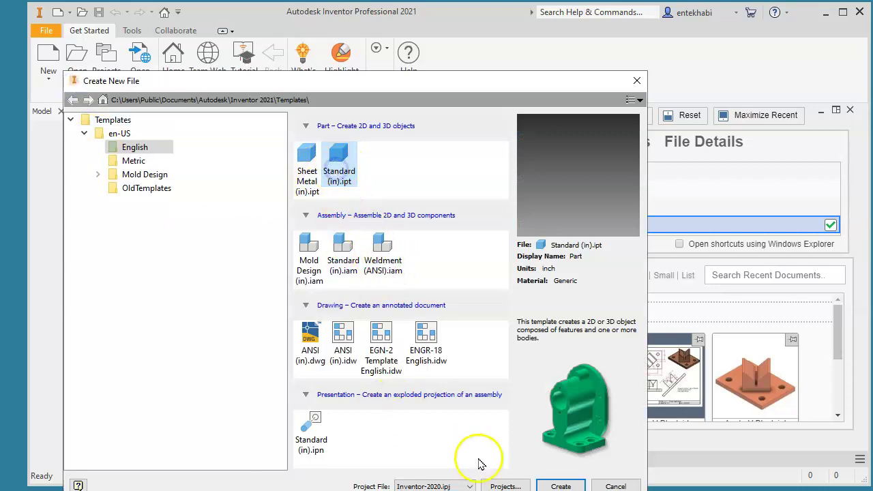
click(558, 486)
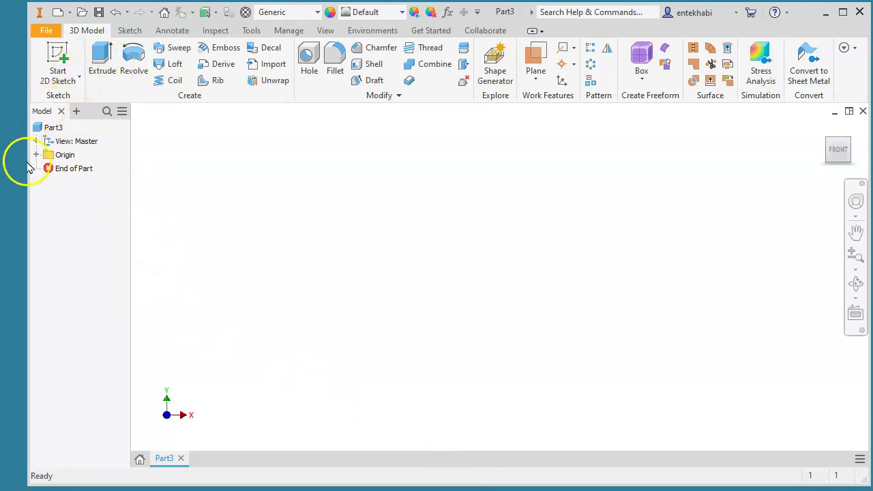
click(75, 81)
click(28, 103)
click(453, 213)
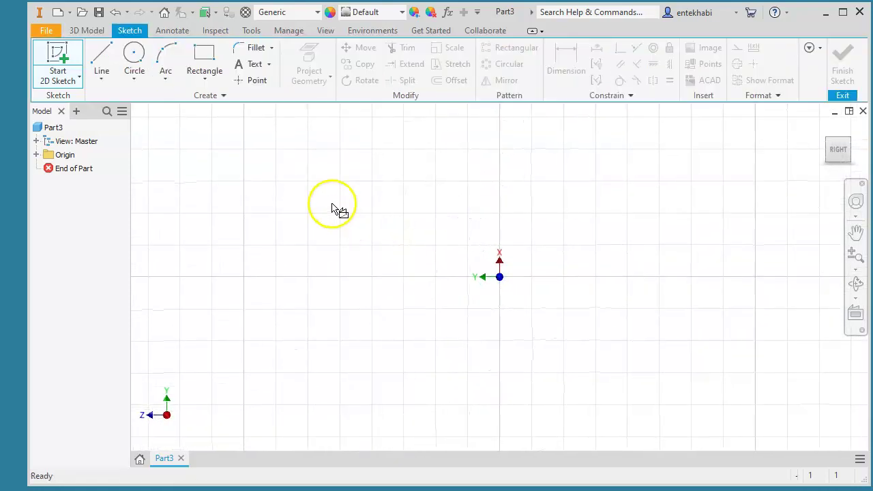
- Draw connected lines from the origin: about 0.58 in up, a short horizontal edge, and a slant down to the horizontal axis about 0.375 in out
click(101, 81)
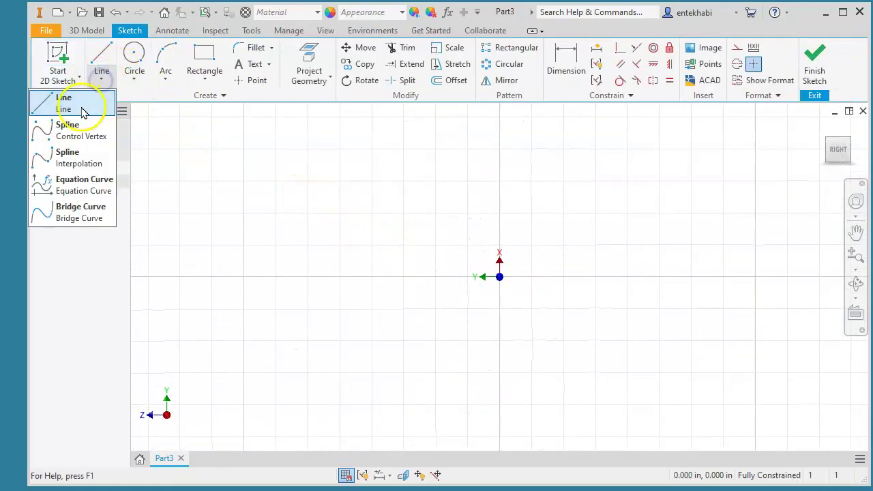
click(66, 102)
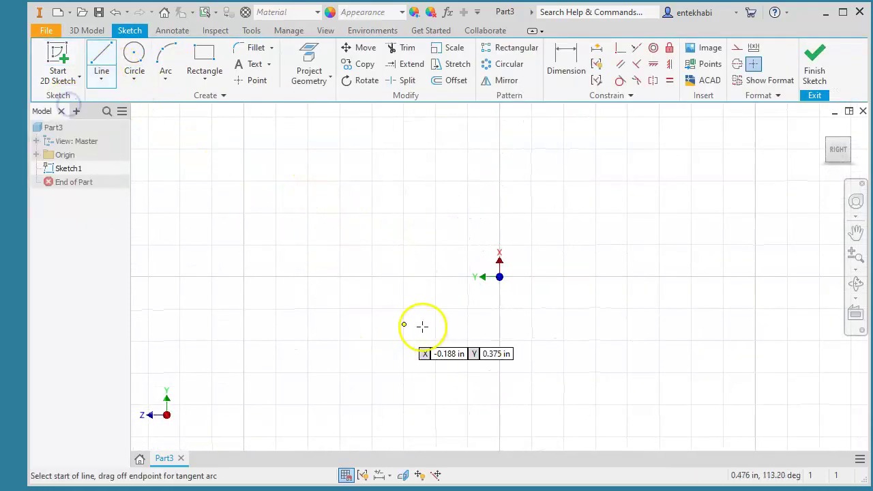
click(500, 277)
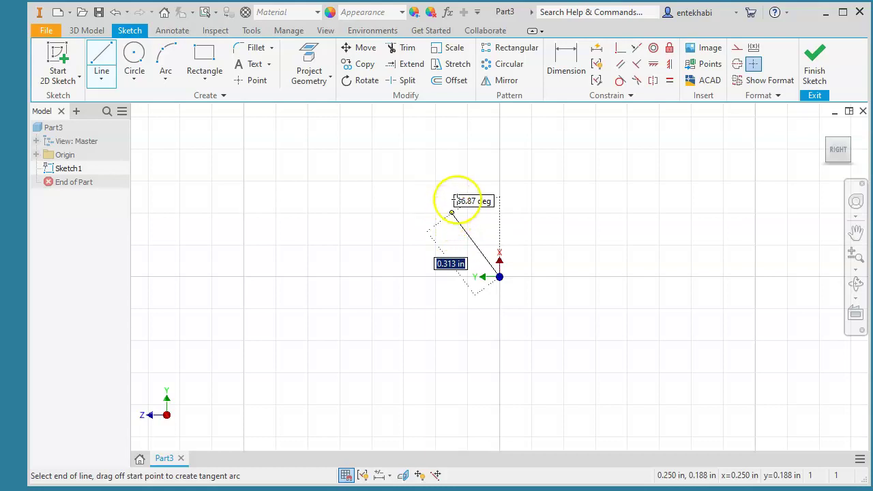
click(499, 131)
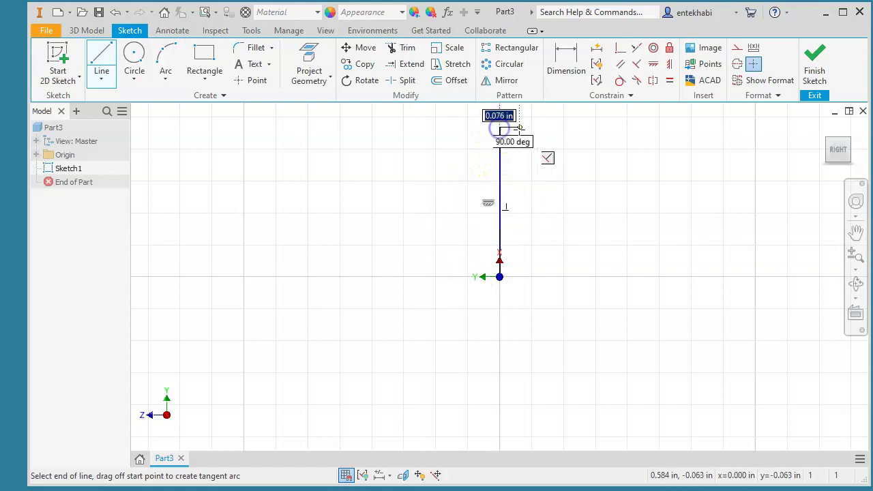
click(523, 128)
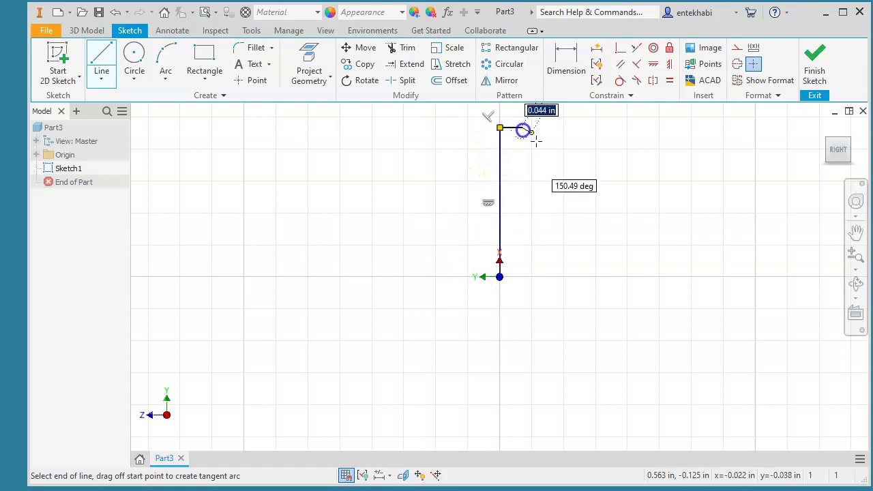
click(595, 276)
- Complete the outline with a long lower slant, a short perpendicular end, an inner slant and a vertical edge, closing it back at the origin
middle_drag(560, 359, 552, 281)
click(476, 436)
click(435, 421)
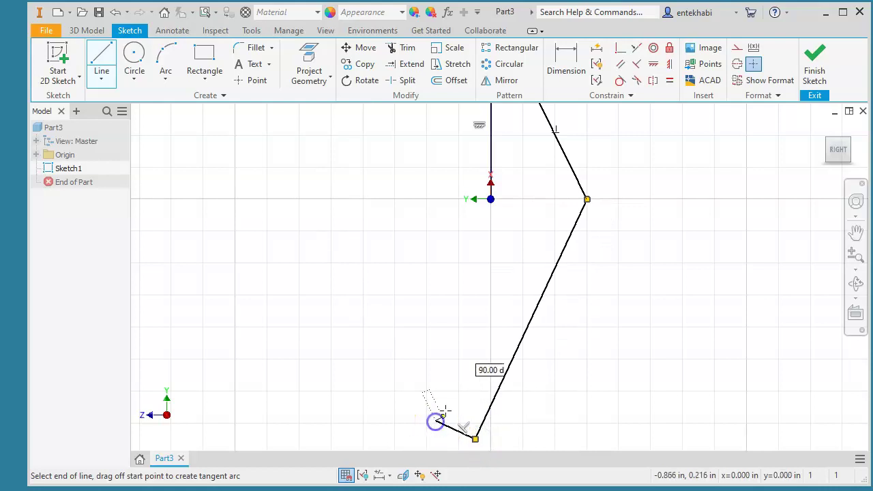
click(476, 301)
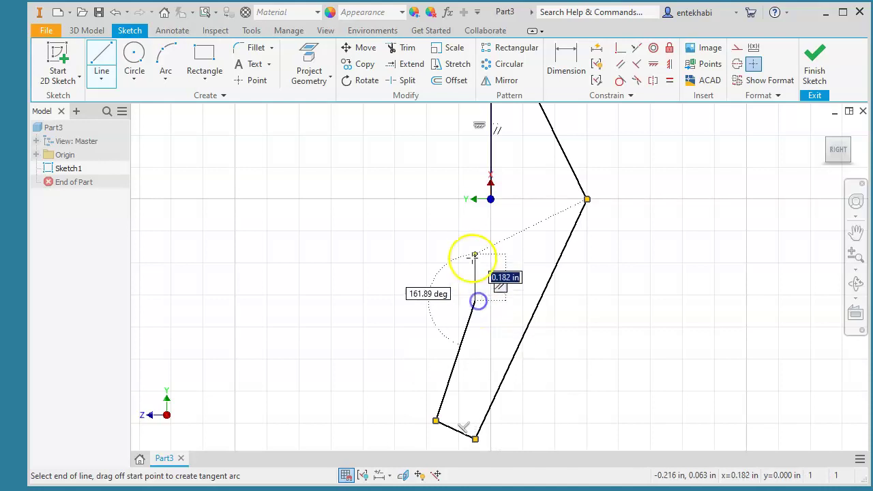
click(476, 199)
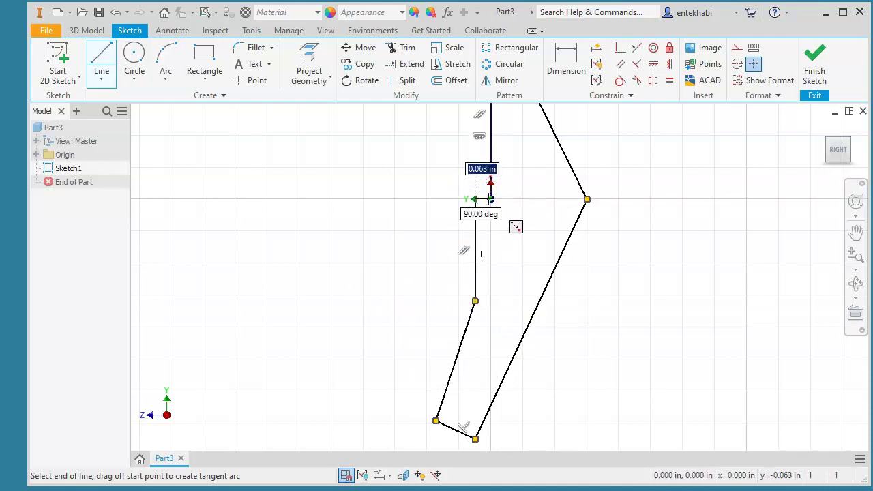
click(490, 198)
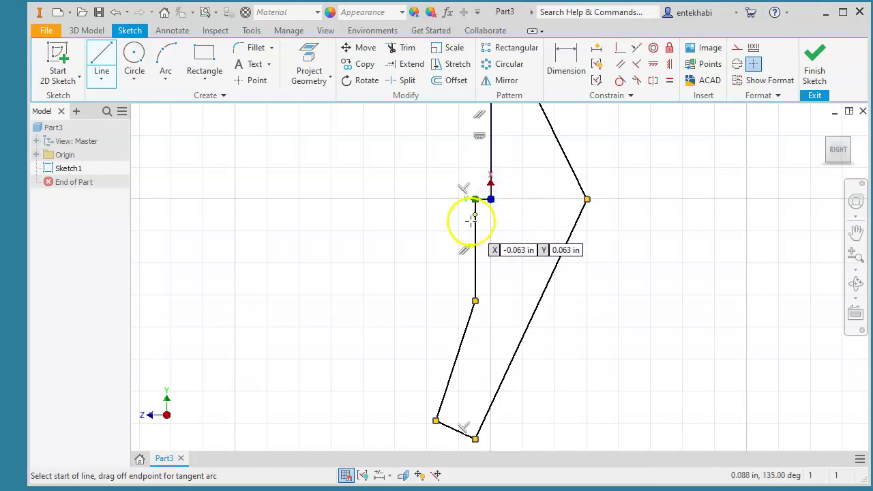
scroll(470, 220, down, 2)
scroll(472, 218, up, 5)
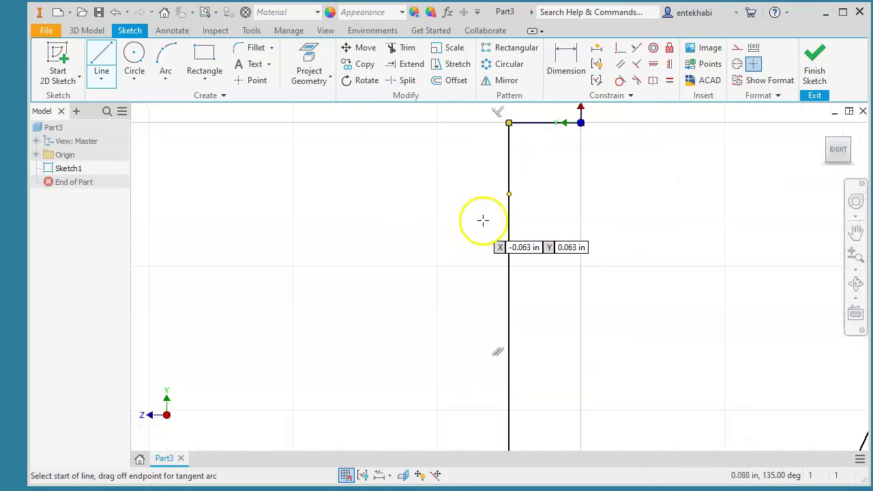
scroll(478, 225, down, 4)
mouse_move(462, 228)
middle_down()
mouse_move(409, 268)
mouse_move(381, 272)
middle_up()
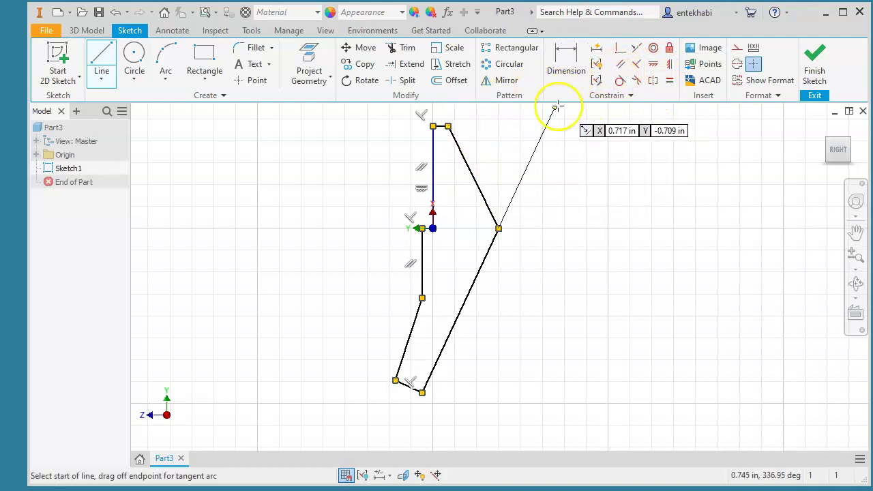
key(Escape)
- Make the two lower slanted edges parallel and move the profile's crossed-over top corner back to the outer side of the vertical edge
scroll(425, 295, up, 3)
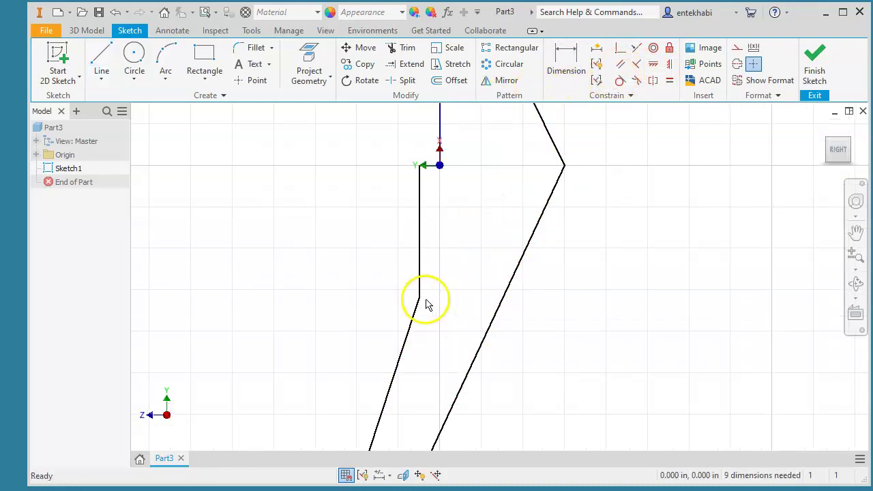
mouse_move(437, 290)
middle_down()
mouse_move(425, 331)
mouse_move(433, 348)
mouse_move(445, 268)
middle_up()
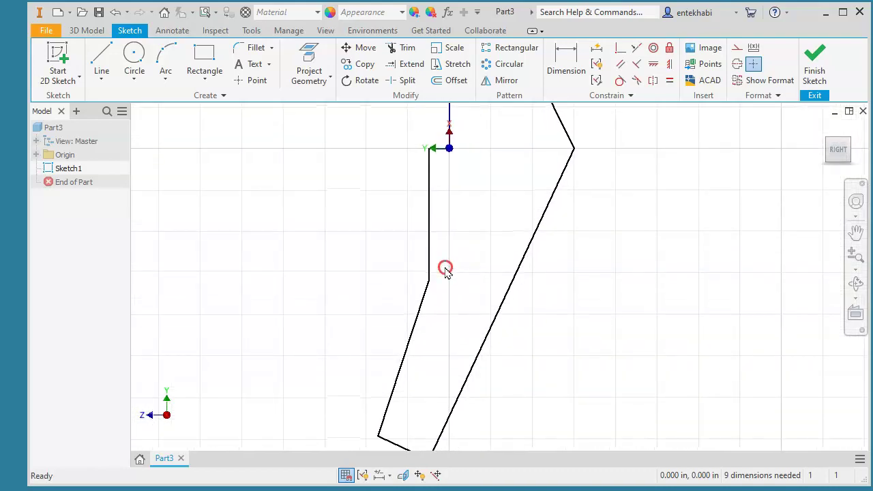
click(621, 67)
click(474, 355)
click(408, 352)
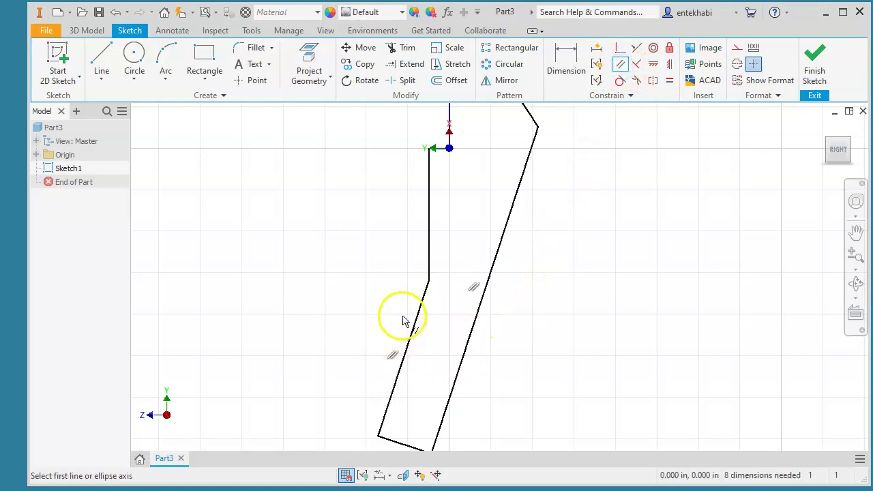
scroll(395, 264, up, 3)
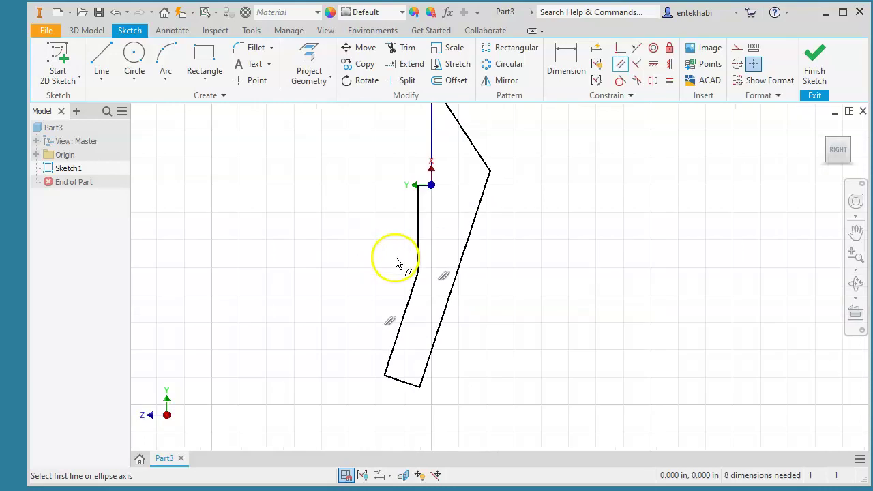
middle_drag(401, 262, 414, 375)
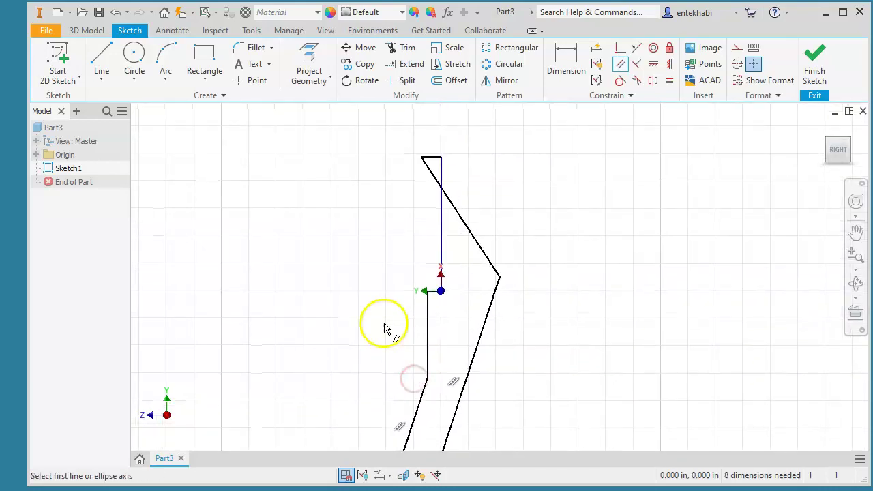
key(Escape)
mouse_move(421, 157)
mouse_down()
mouse_move(468, 161)
mouse_move(482, 139)
mouse_move(469, 127)
mouse_up()
- Dimension the vertical edge above the origin at 0.75 in and its angle to the upper slanted edge at 20 degrees
click(560, 54)
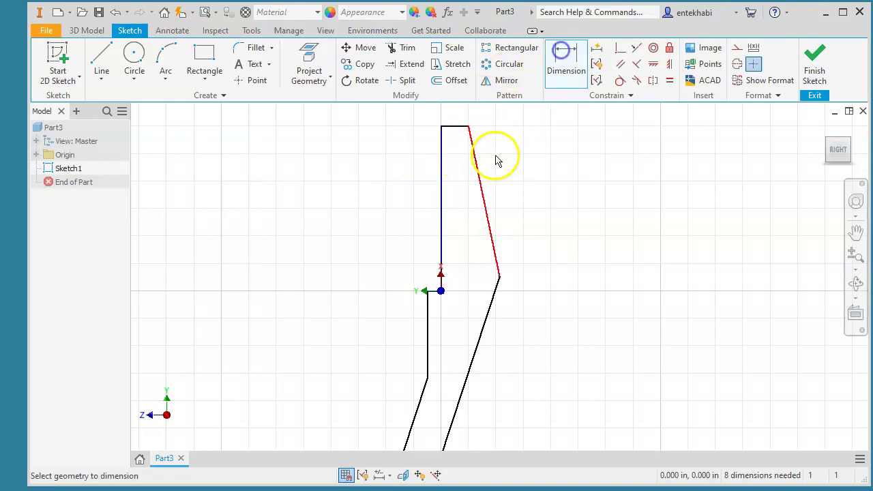
click(440, 168)
click(438, 154)
click(367, 186)
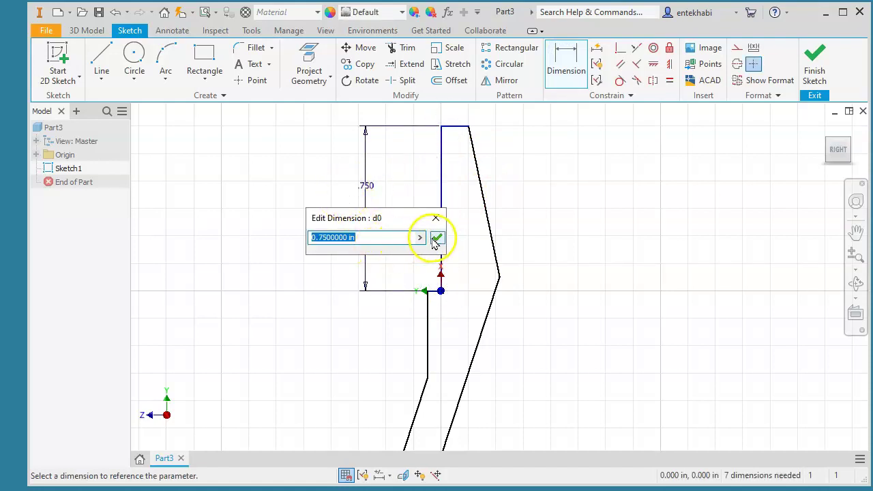
click(436, 237)
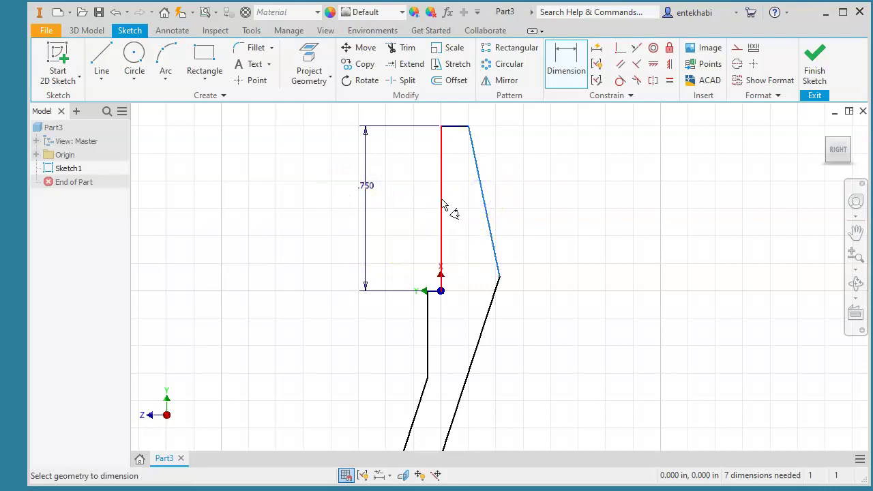
click(459, 204)
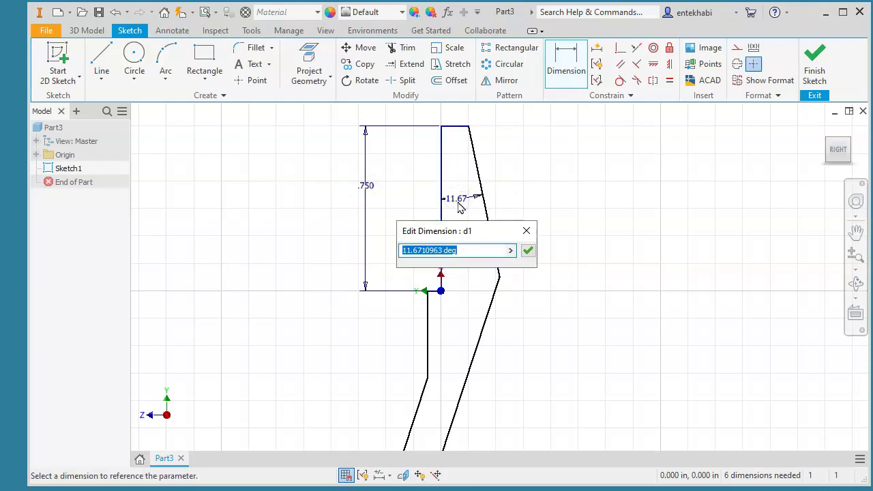
click(528, 250)
- Add an aligned dimension of 1.5 in to the long outer slanted edge
scroll(467, 307, up, 3)
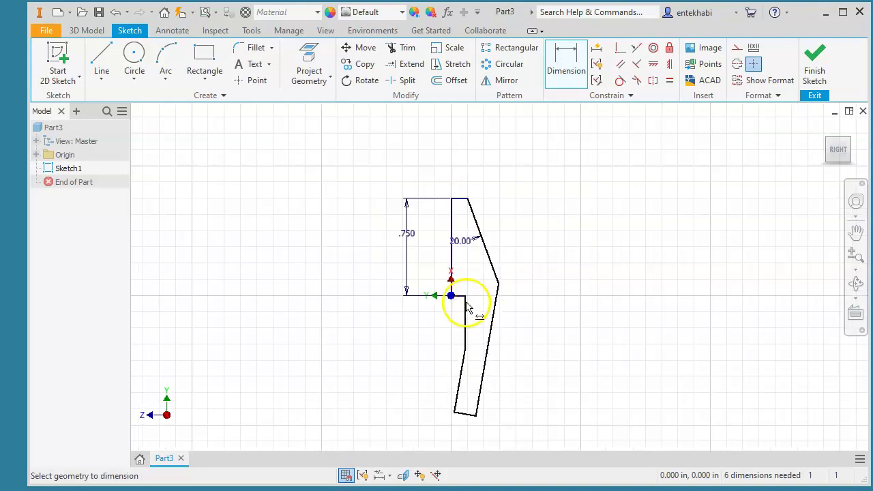
scroll(467, 307, down, 3)
middle_drag(466, 318, 442, 191)
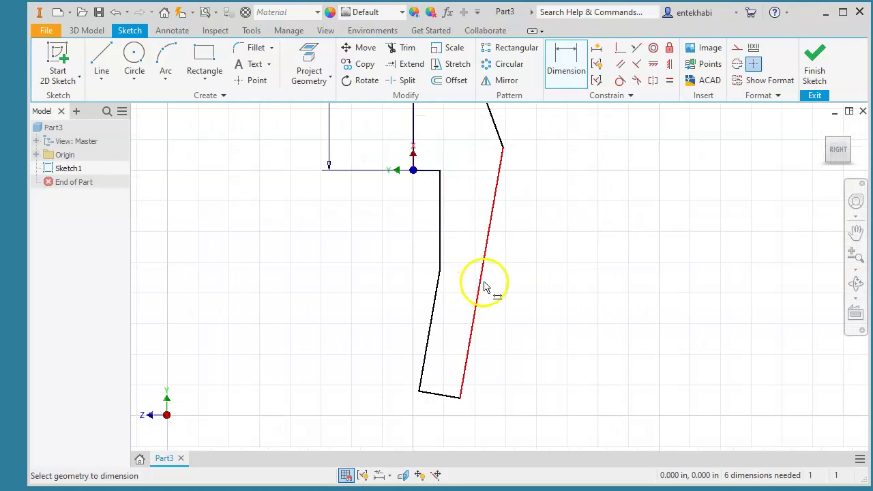
click(484, 283)
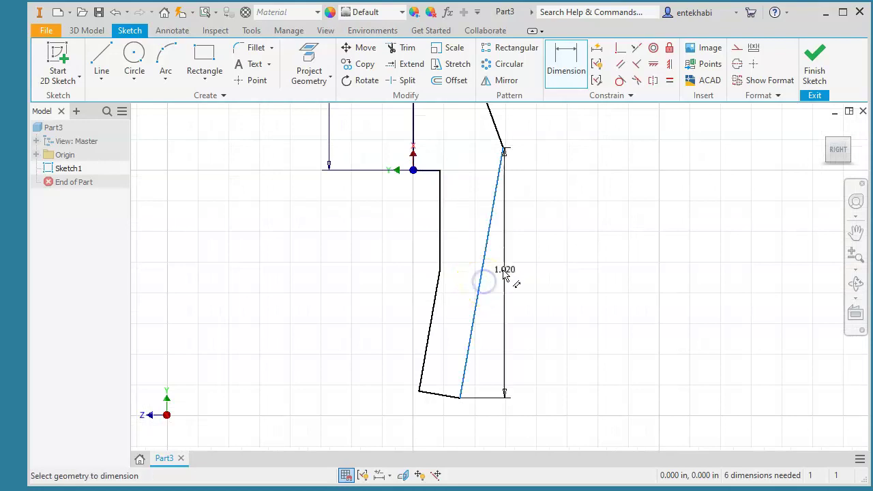
right_click(554, 260)
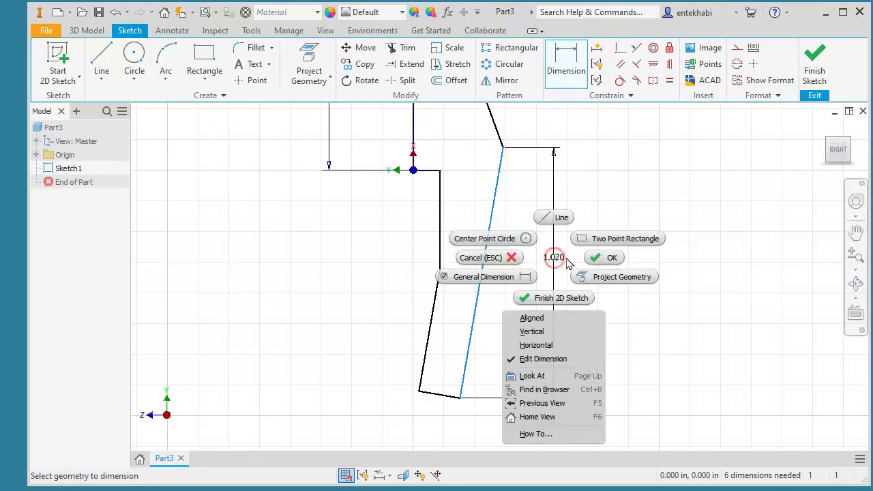
click(529, 321)
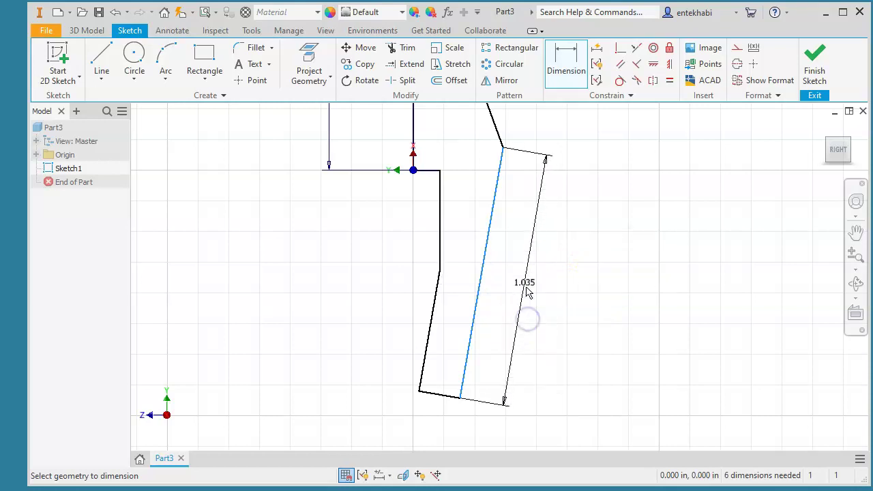
click(523, 260)
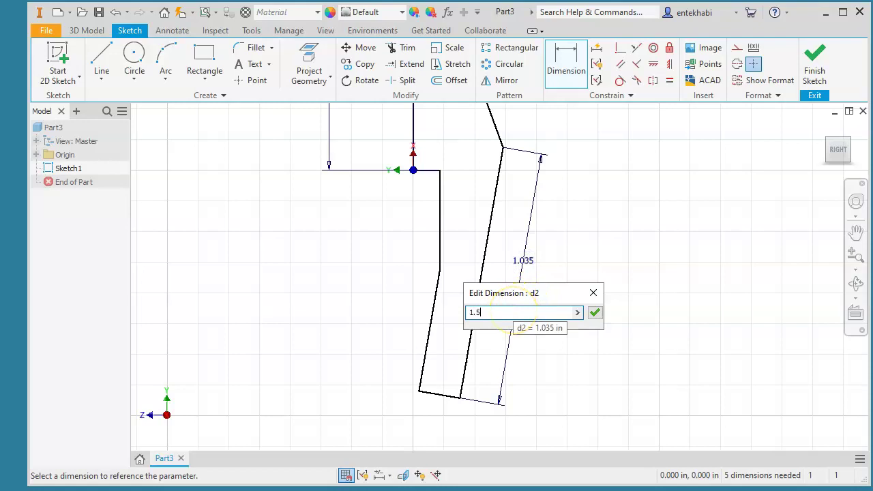
click(595, 312)
- Add an aligned dimension of 0.35 in to the short end edge at the bottom of the profile
scroll(464, 333, up, 2)
middle_drag(460, 331, 451, 250)
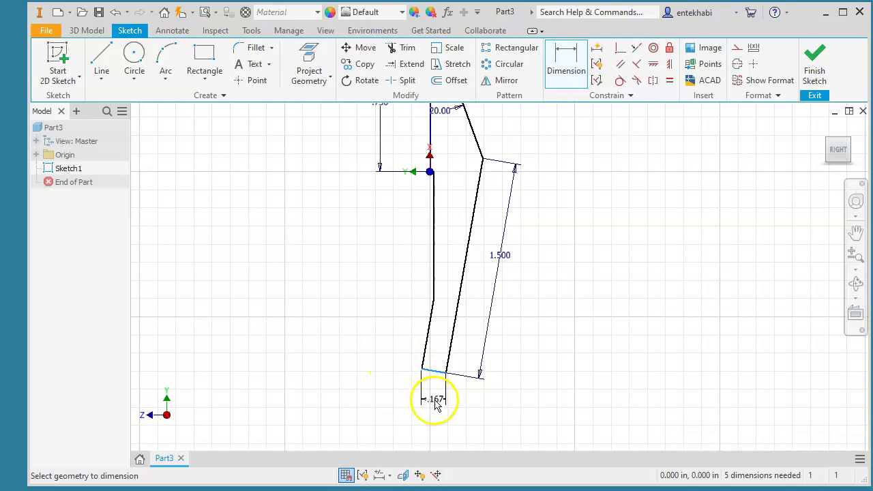
right_click(438, 402)
click(416, 457)
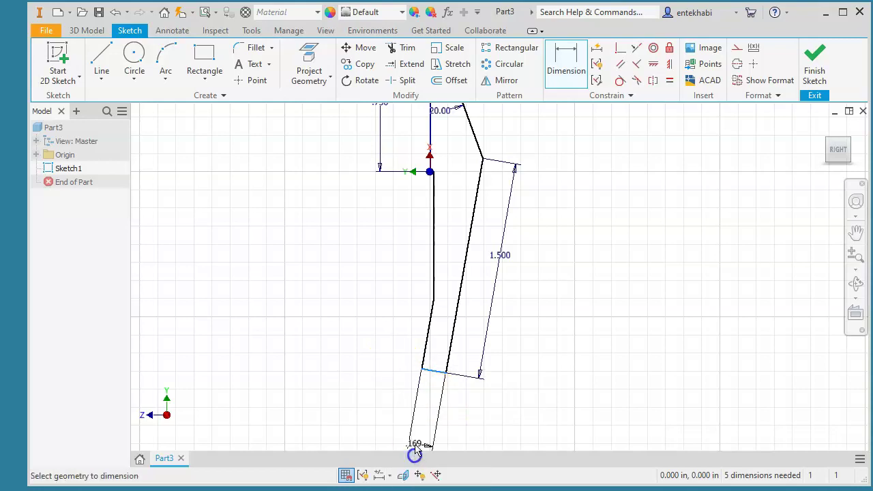
click(428, 399)
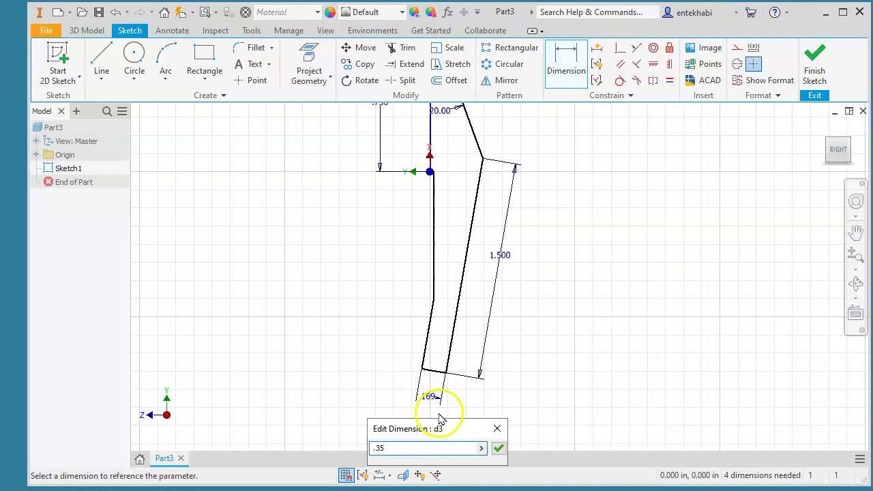
click(497, 449)
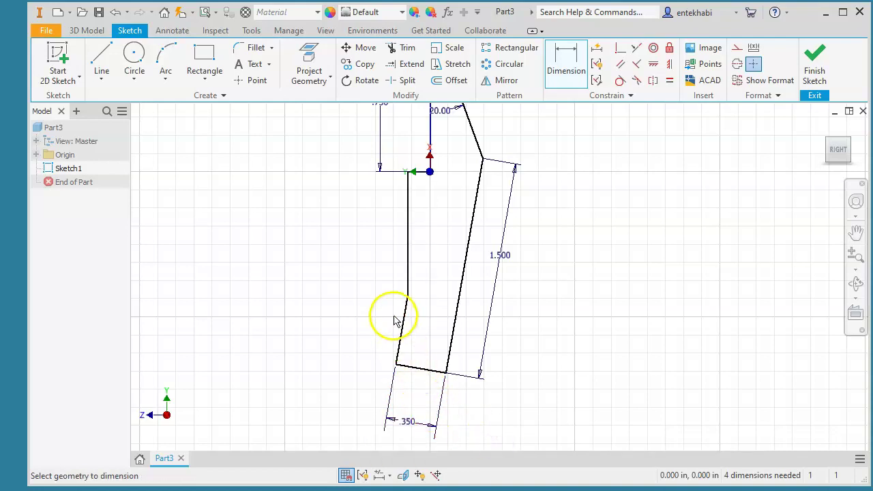
- Dimension the short vertical edge below the origin at 0.25 in
scroll(394, 320, up, 3)
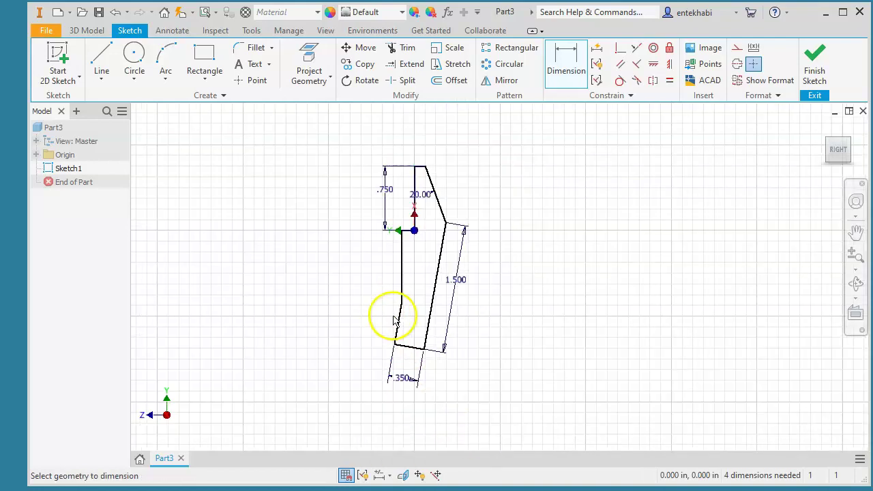
click(402, 263)
click(354, 262)
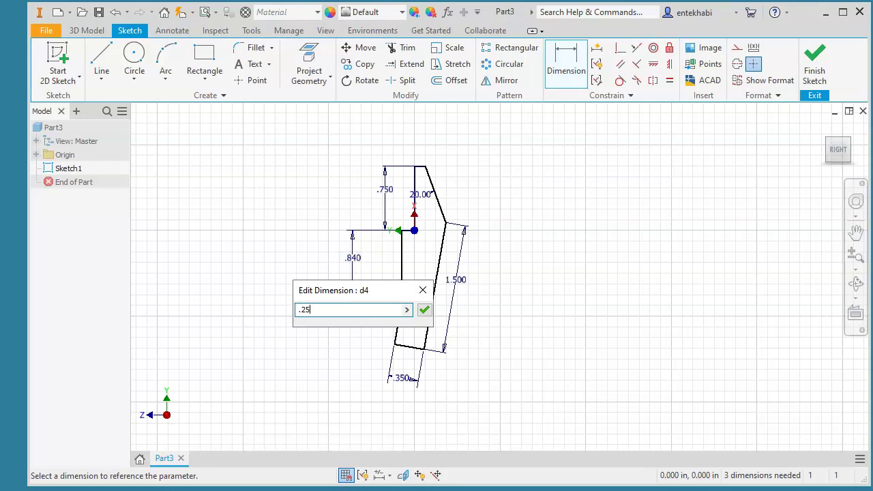
click(424, 309)
scroll(409, 280, down, 4)
scroll(404, 258, up, 5)
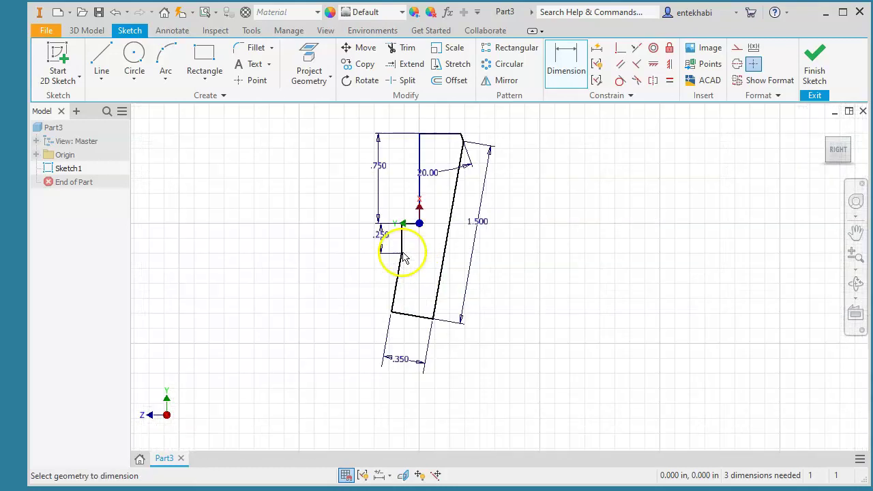
- Move the profile's outer corner down along the outside until it sits roughly level with the origin
middle_drag(409, 249, 424, 338)
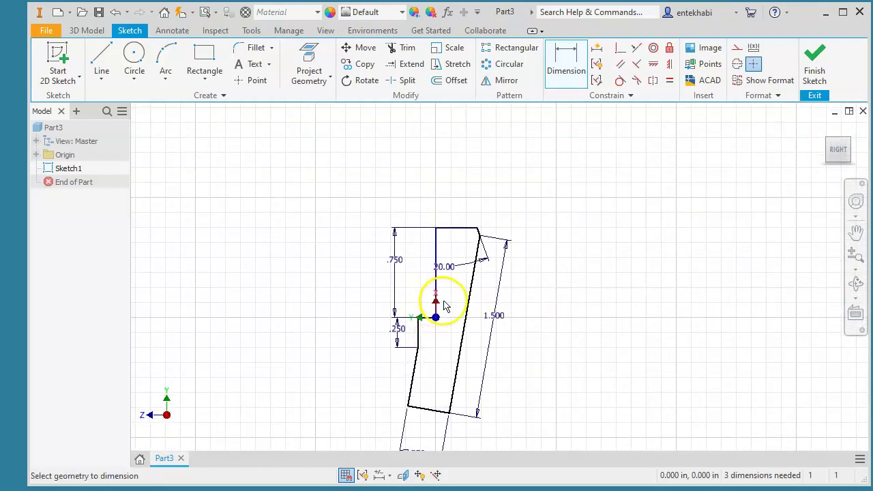
key(Escape)
scroll(452, 254, up, 4)
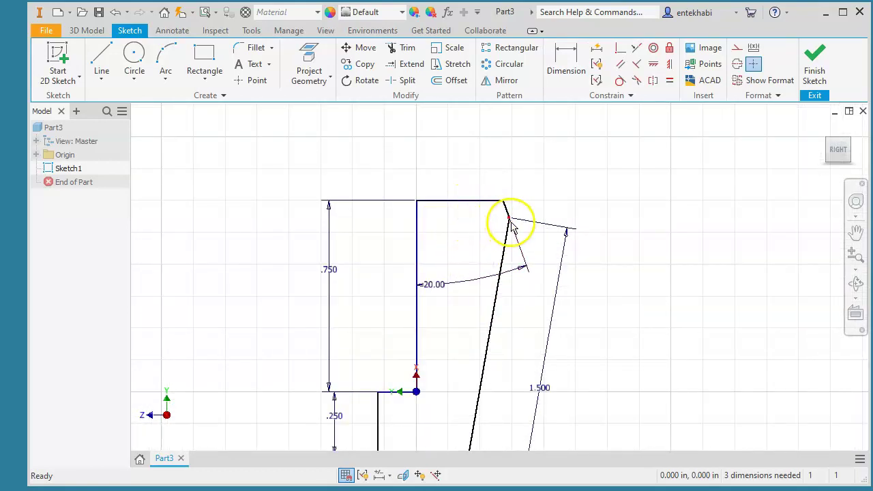
mouse_move(511, 221)
mouse_down()
mouse_move(518, 344)
mouse_move(511, 375)
mouse_move(499, 359)
mouse_move(505, 379)
mouse_up()
middle_drag(466, 388, 452, 240)
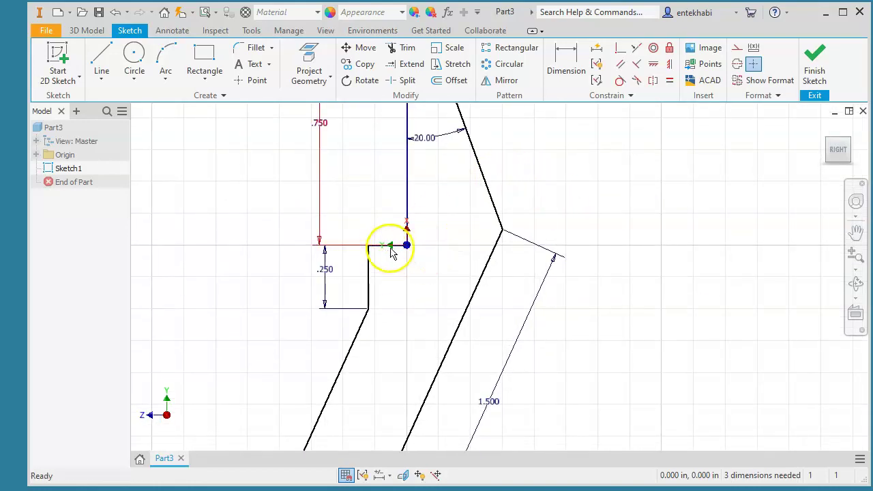
- Align the profile's outer corner with the origin using a Vertical constraint
click(670, 63)
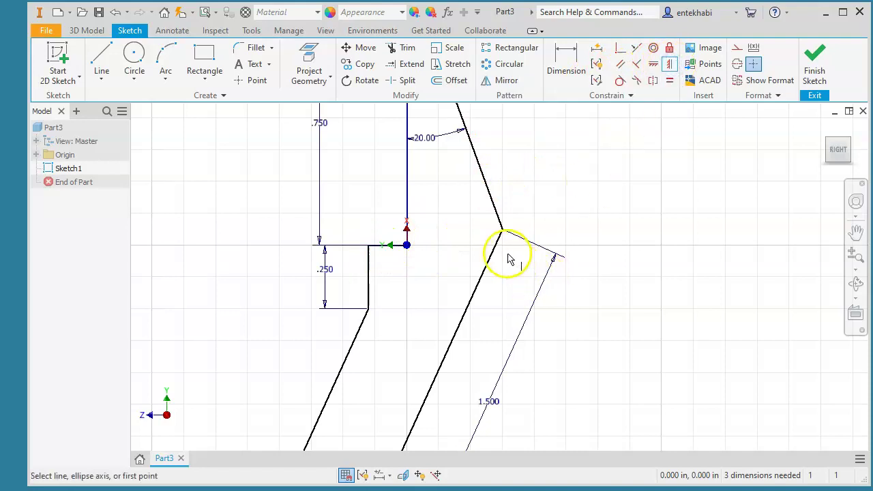
click(502, 232)
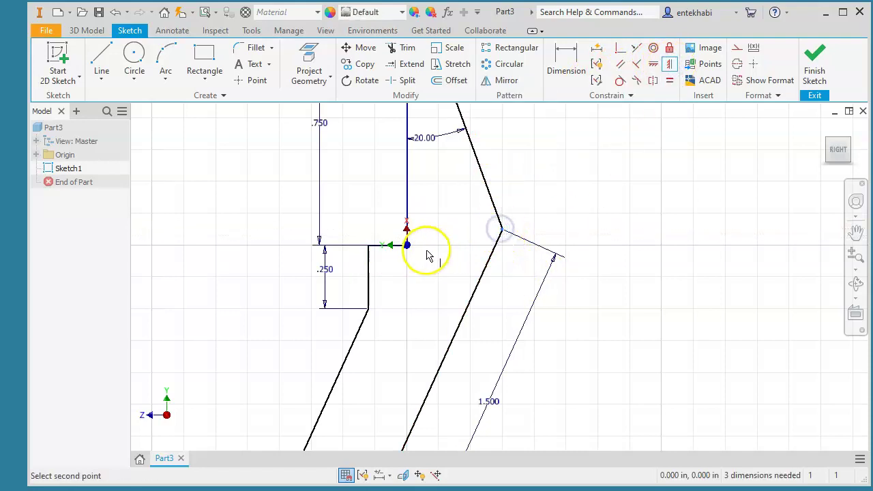
click(406, 246)
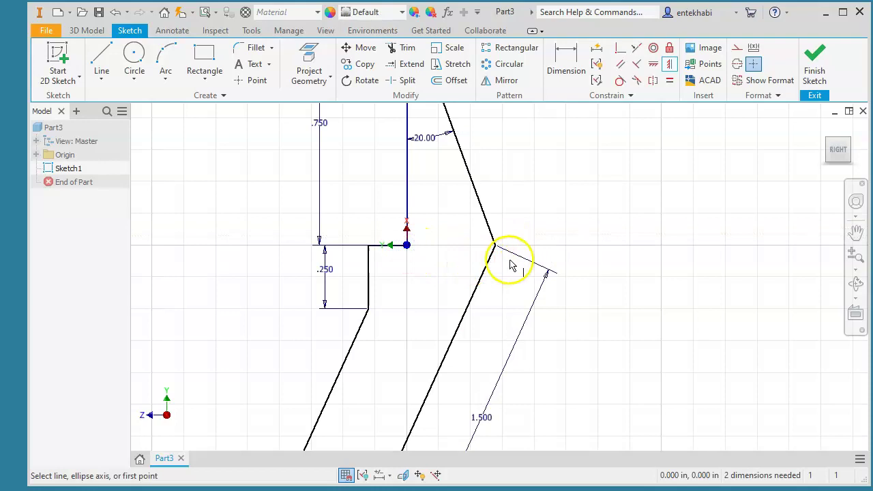
- Dimension the short horizontal edge at the origin at 0.12 in
mouse_move(429, 259)
middle_down()
mouse_move(450, 341)
mouse_move(458, 318)
middle_up()
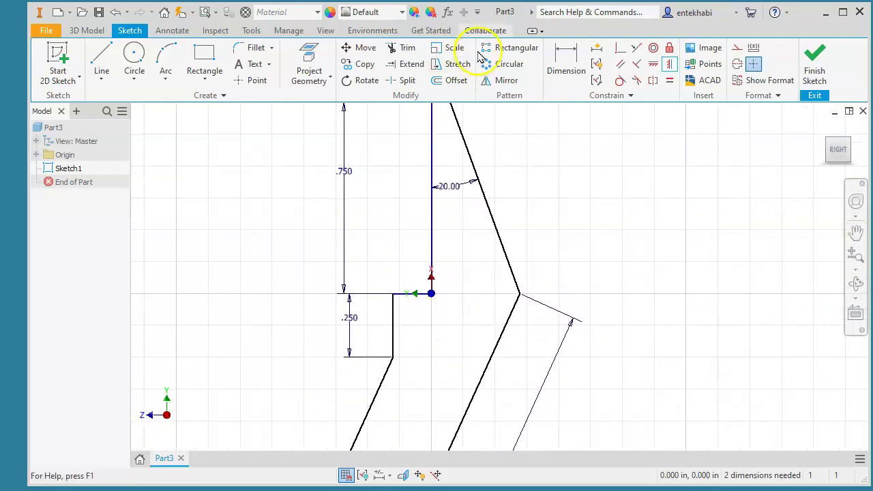
click(566, 63)
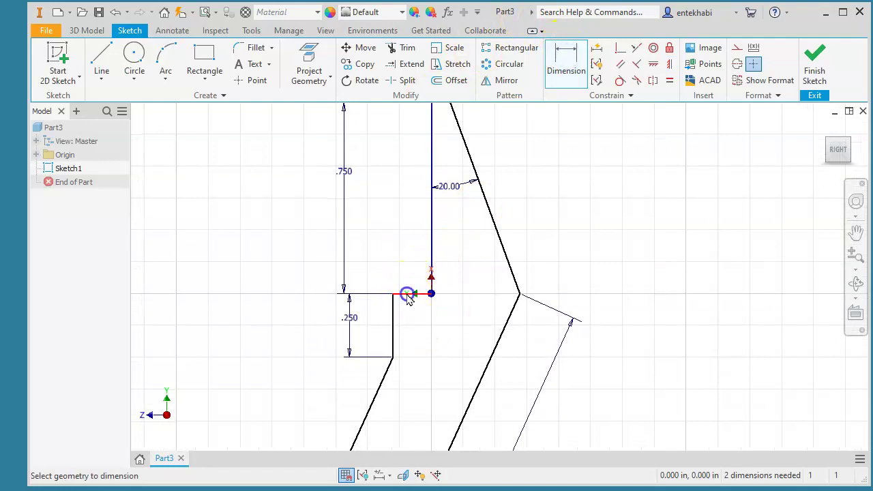
click(407, 295)
click(408, 240)
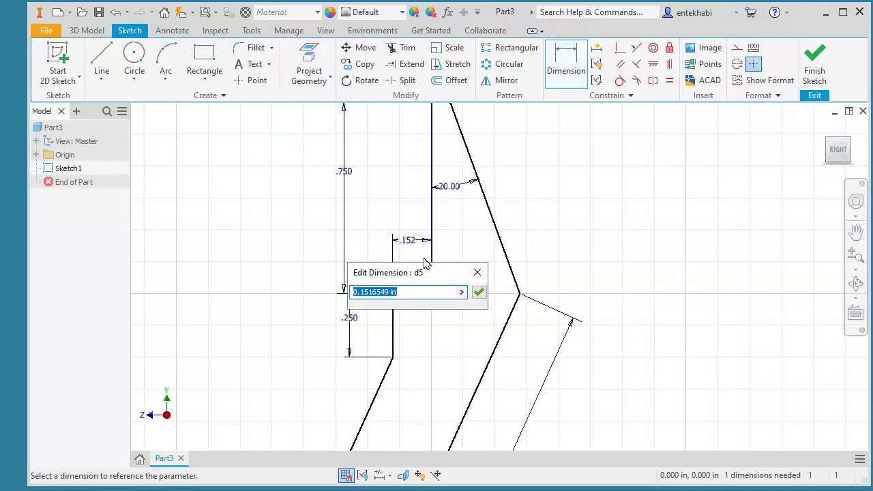
click(479, 292)
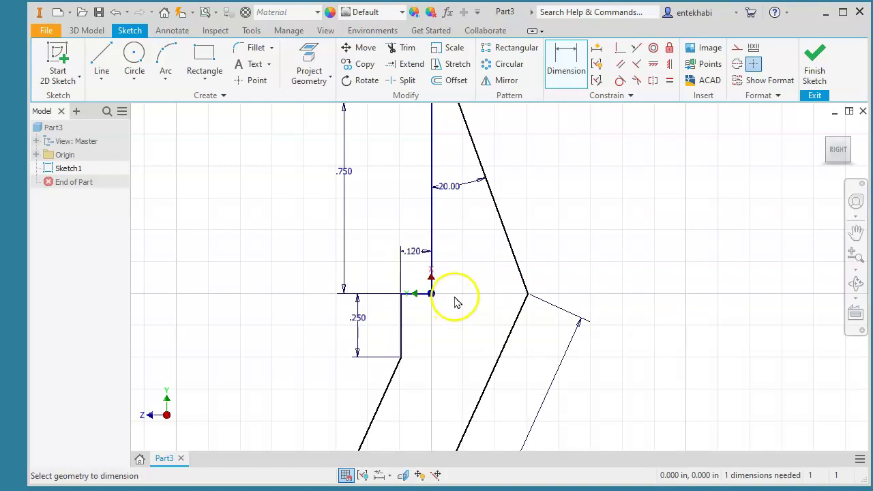
- Try to apply a Parallel constraint between the two long lower slanted edges
scroll(458, 302, up, 2)
scroll(457, 302, down, 3)
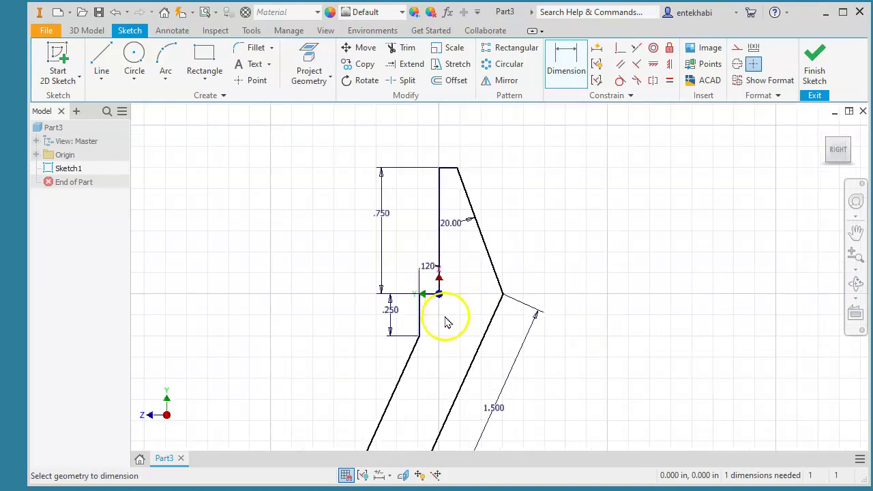
middle_drag(447, 323, 457, 228)
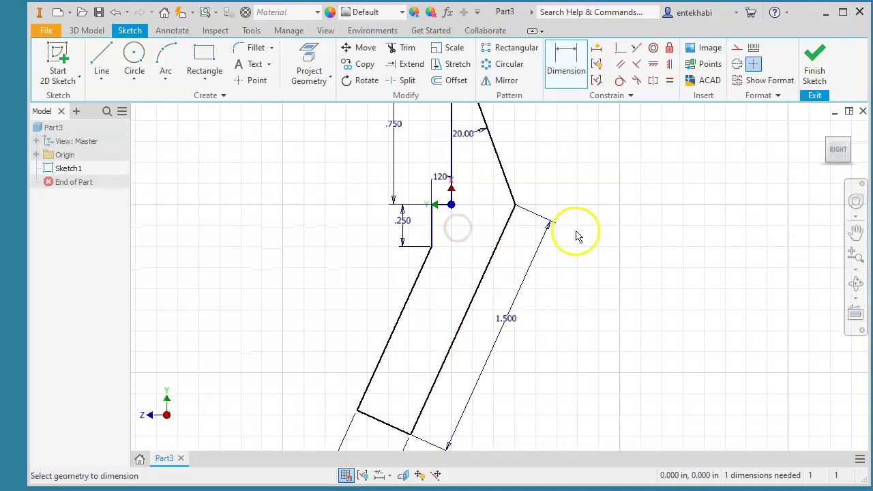
click(620, 64)
click(464, 320)
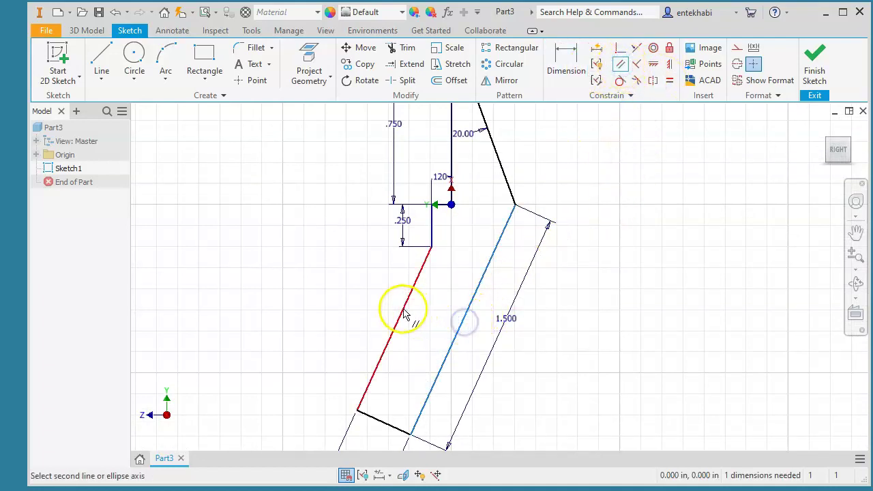
click(404, 314)
click(322, 134)
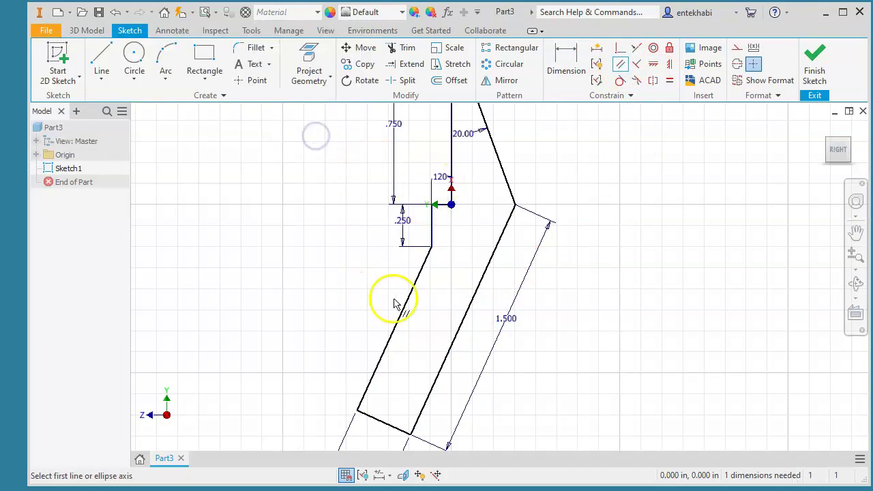
- Dimension the angle between the 0.25 in vertical edge and the inner slanted edge at 150 degrees
scroll(403, 334, up, 3)
scroll(405, 332, down, 3)
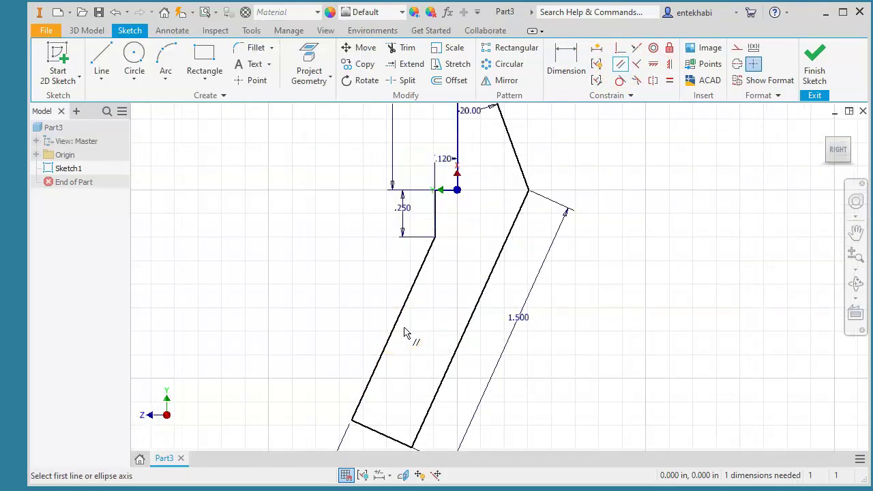
click(557, 65)
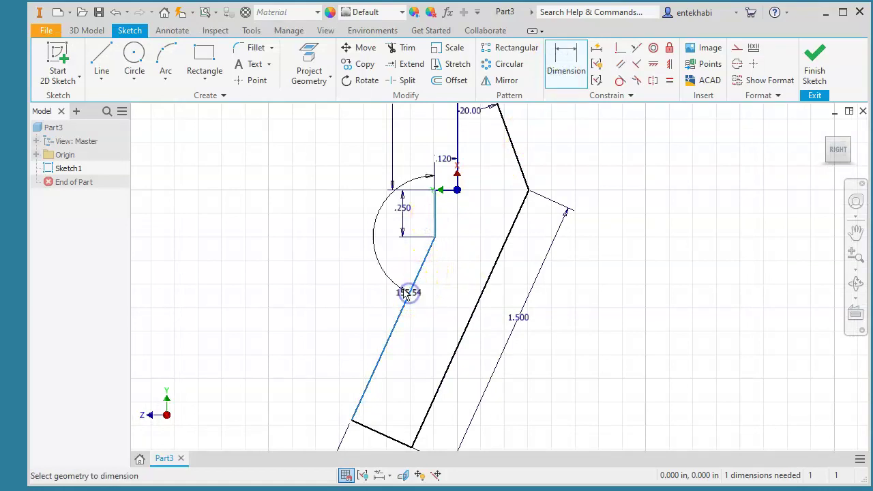
click(322, 262)
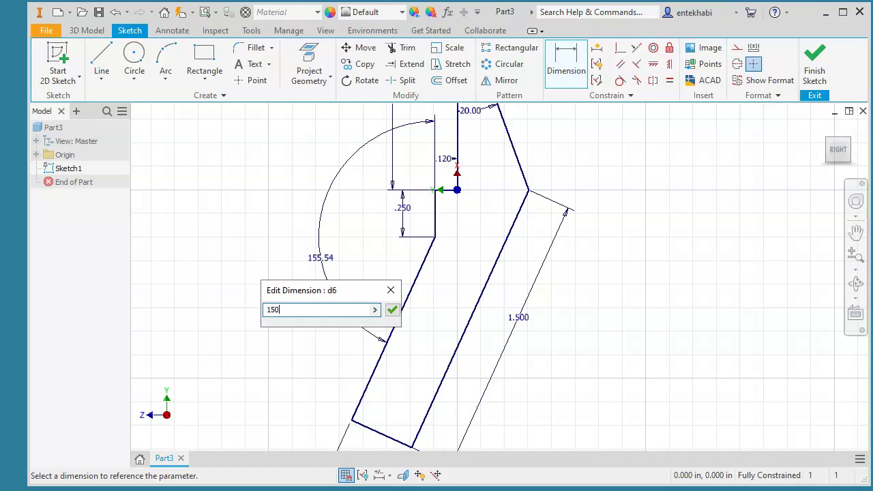
click(393, 309)
scroll(399, 323, down, 2)
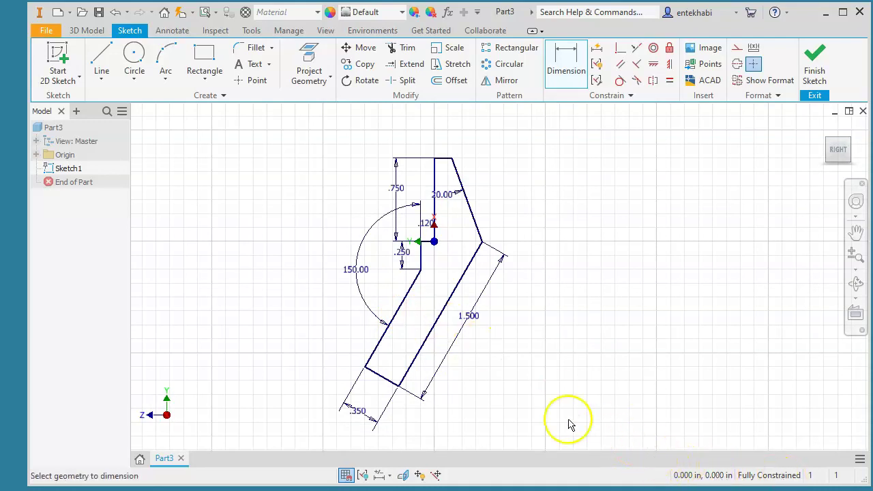
scroll(410, 276, up, 2)
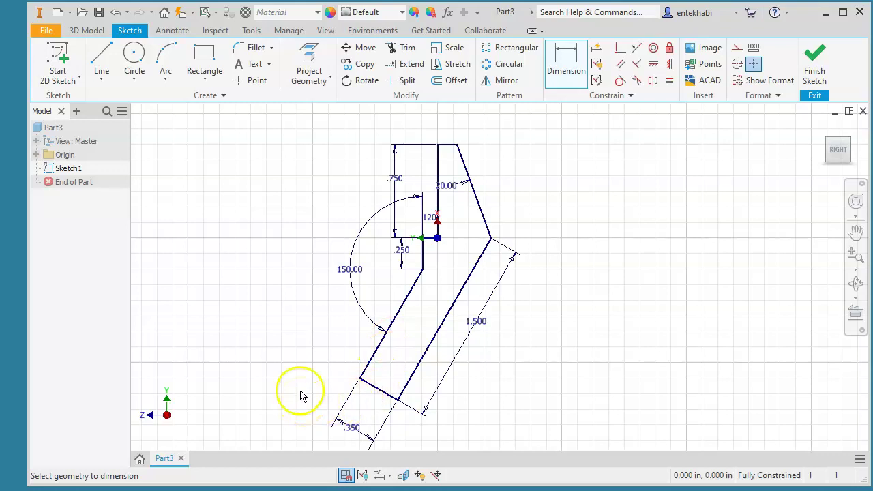
- Finish the sketch and extrude the profile symmetrically by 2 in
click(816, 65)
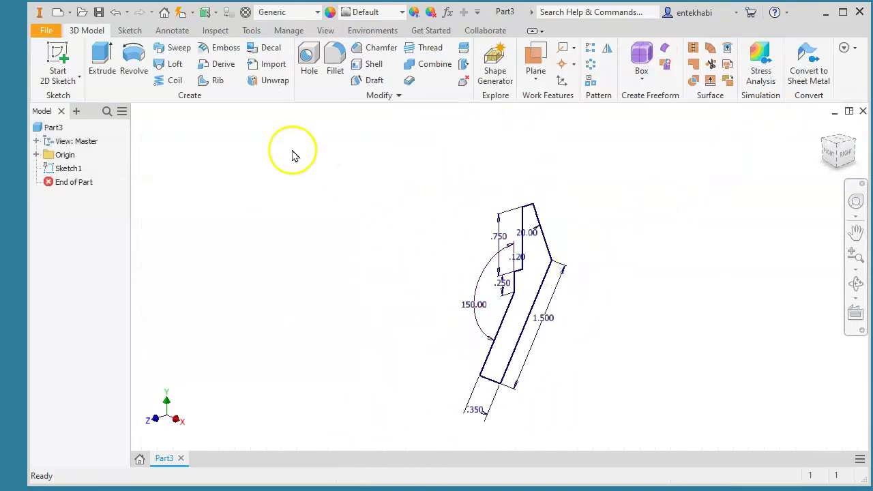
click(107, 68)
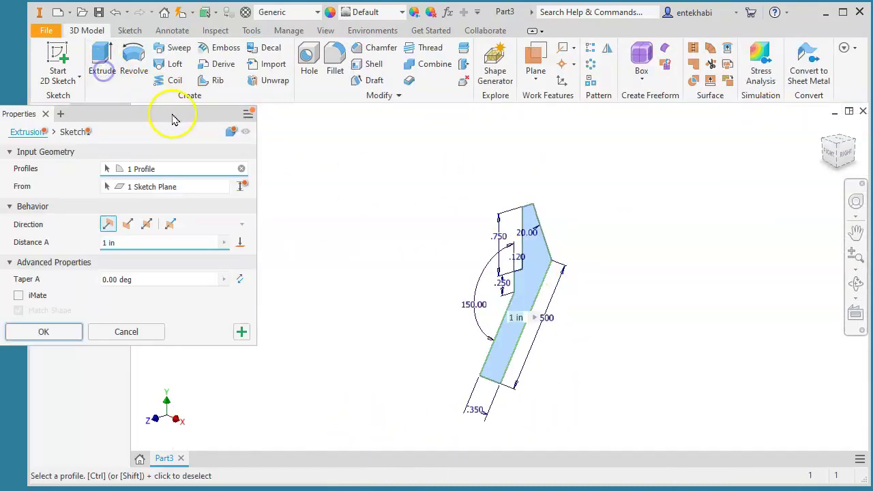
click(147, 224)
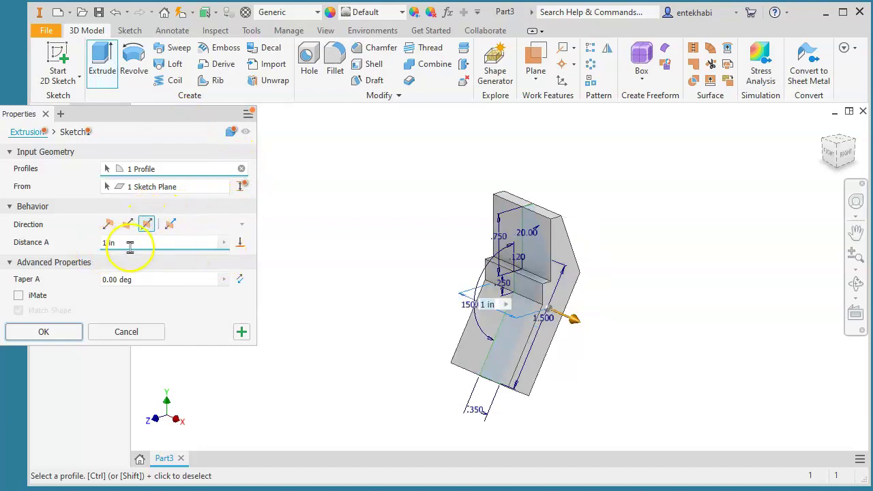
click(51, 246)
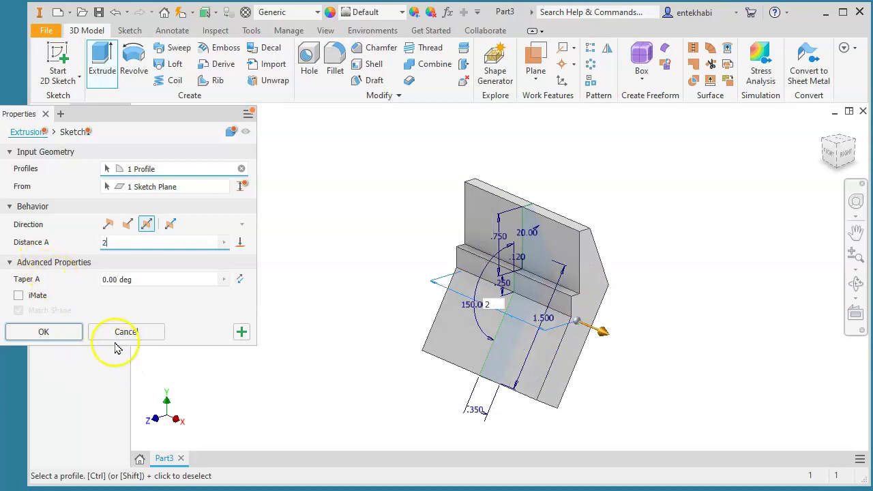
click(56, 339)
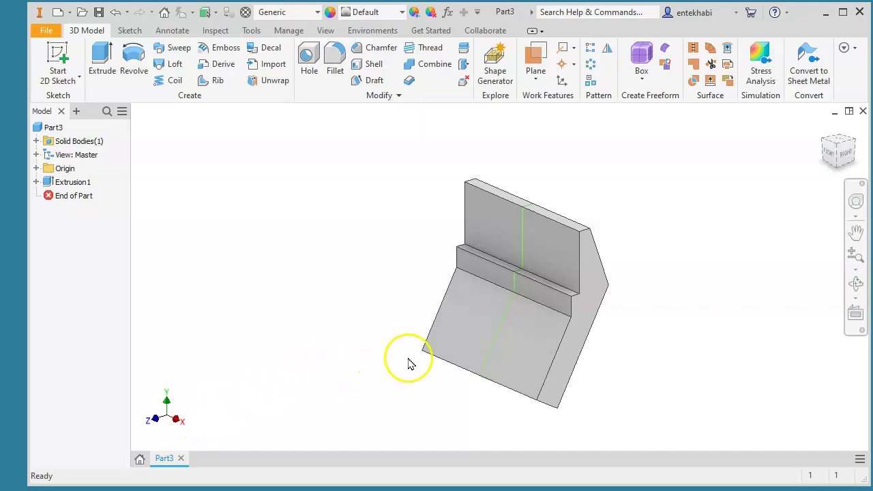
- Start a sketch on the lower slanted face and draw a full-height rectangle about 0.44 by 1 in from its lower right corner
click(535, 344)
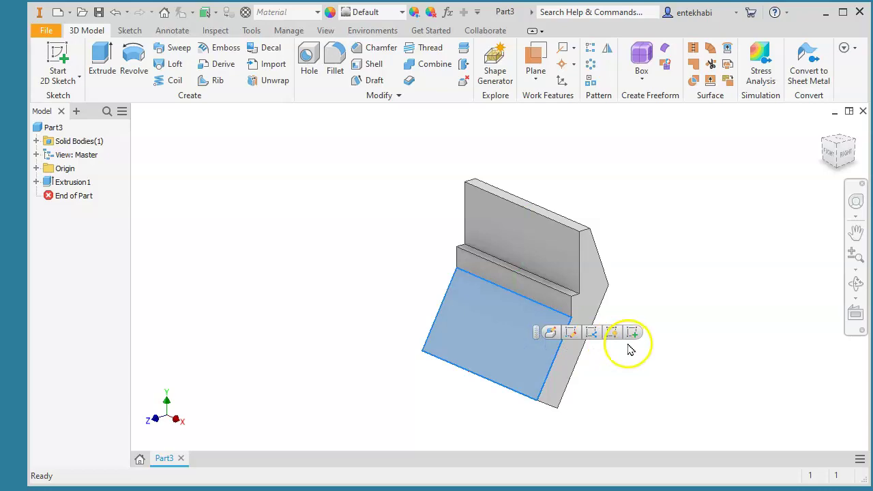
click(632, 332)
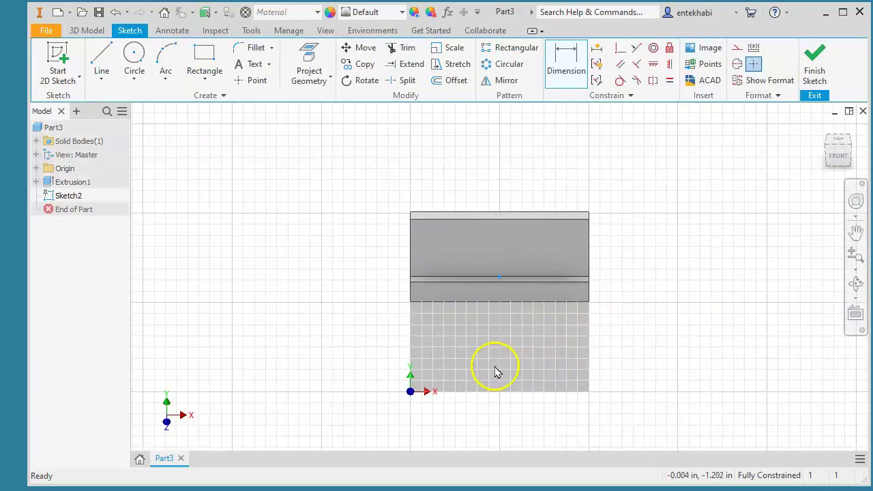
click(205, 79)
click(179, 105)
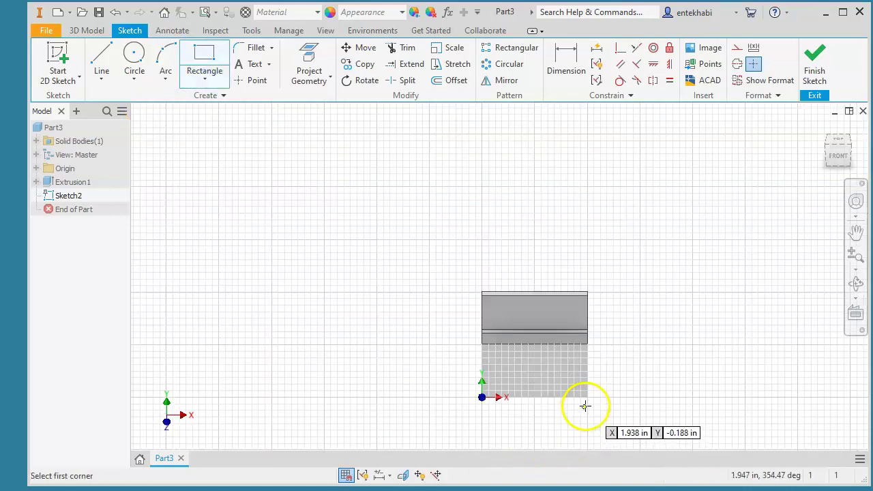
scroll(587, 403, up, 3)
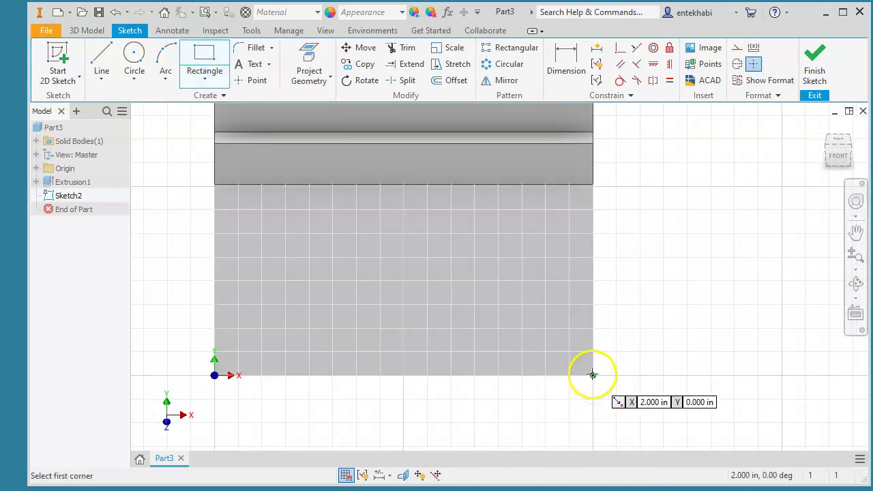
click(592, 375)
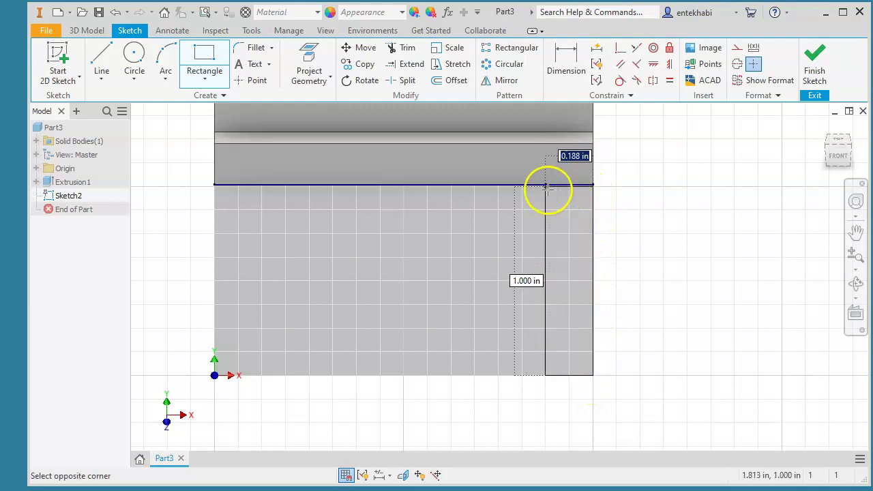
click(508, 186)
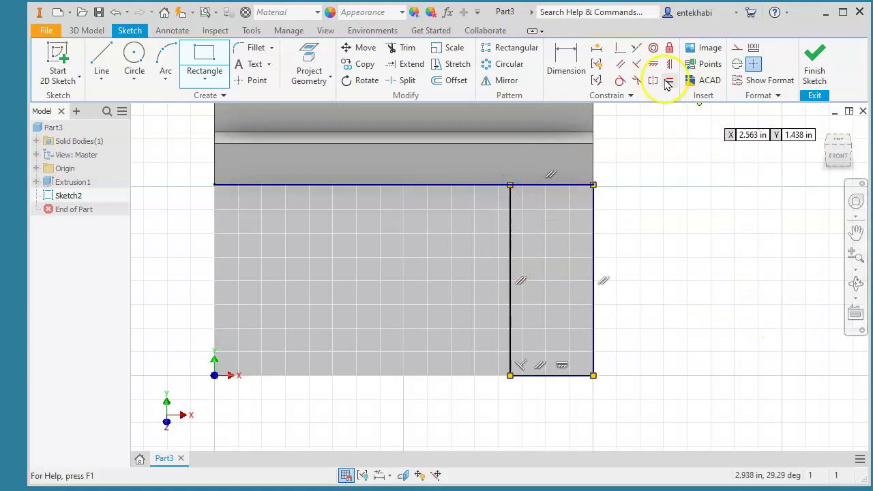
- Dimension the width of the rectangle on the slanted face at 0.5 in
click(566, 57)
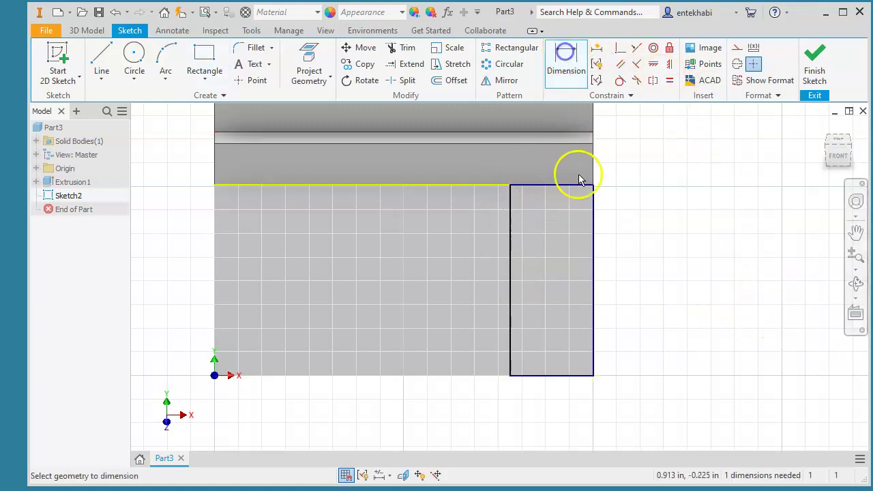
click(595, 311)
click(512, 304)
click(552, 401)
click(553, 402)
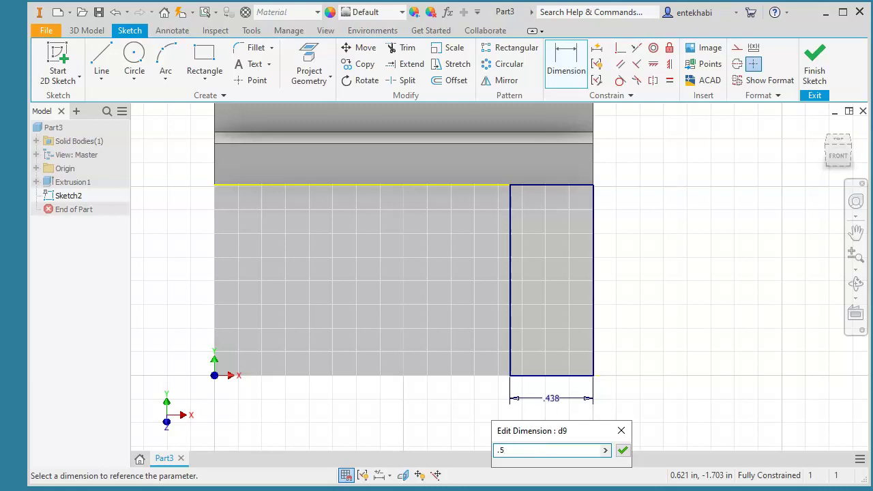
click(623, 451)
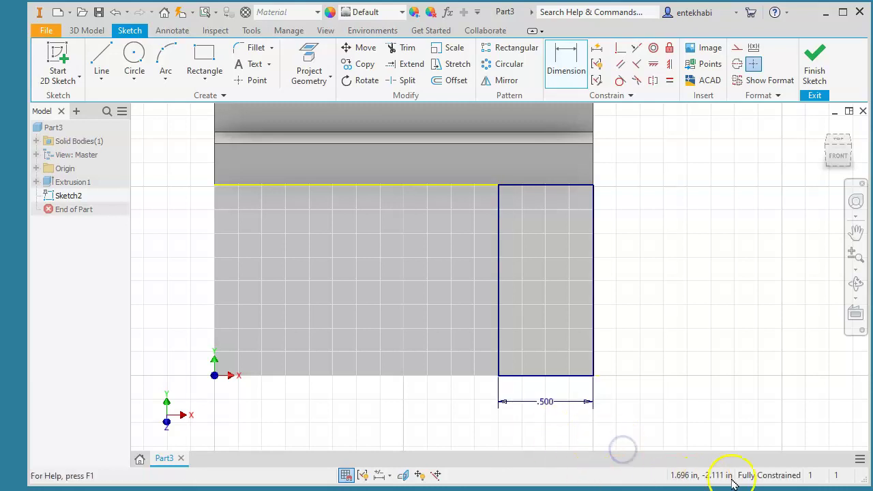
- Finish the sketch and extrude the rectangle as a cut through all, in the flipped direction into the part
click(815, 65)
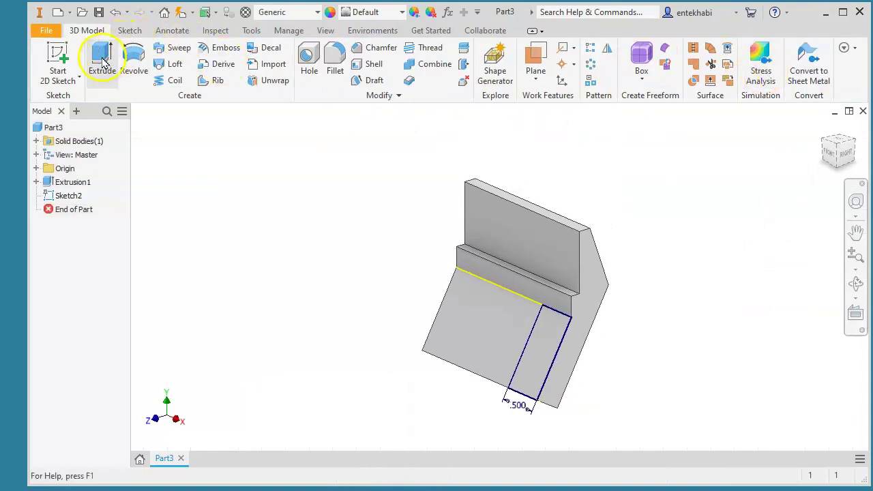
click(101, 60)
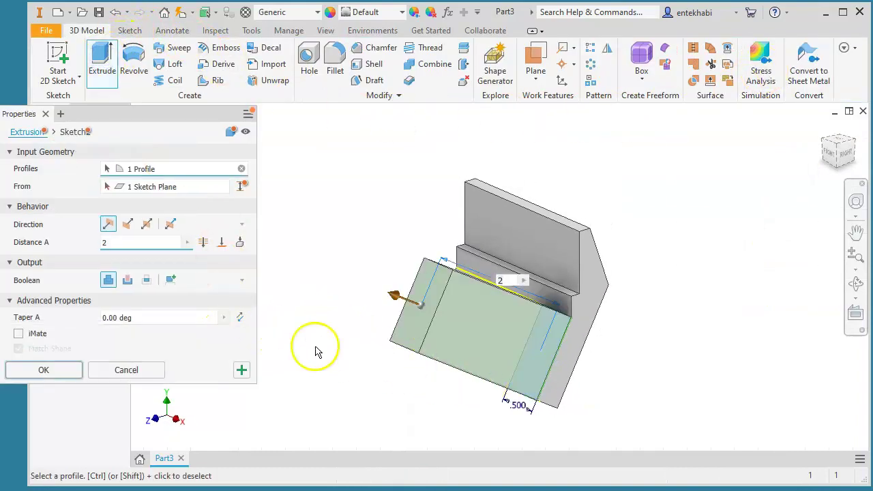
click(128, 225)
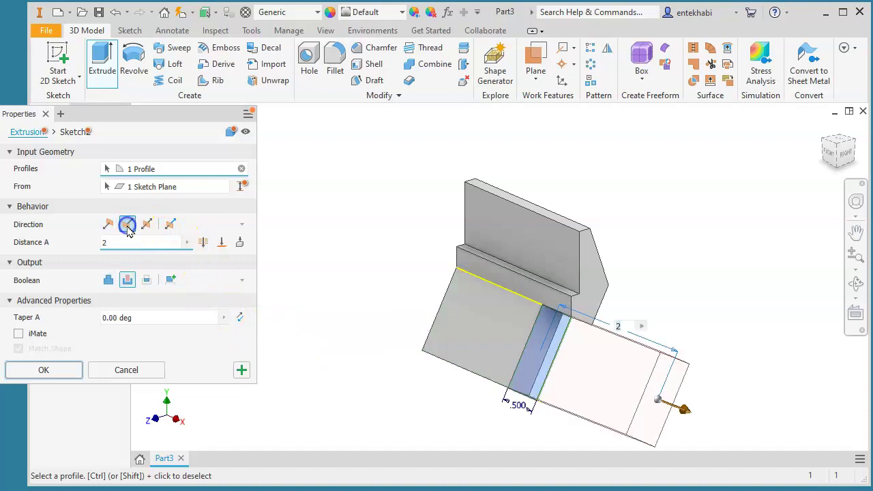
click(203, 241)
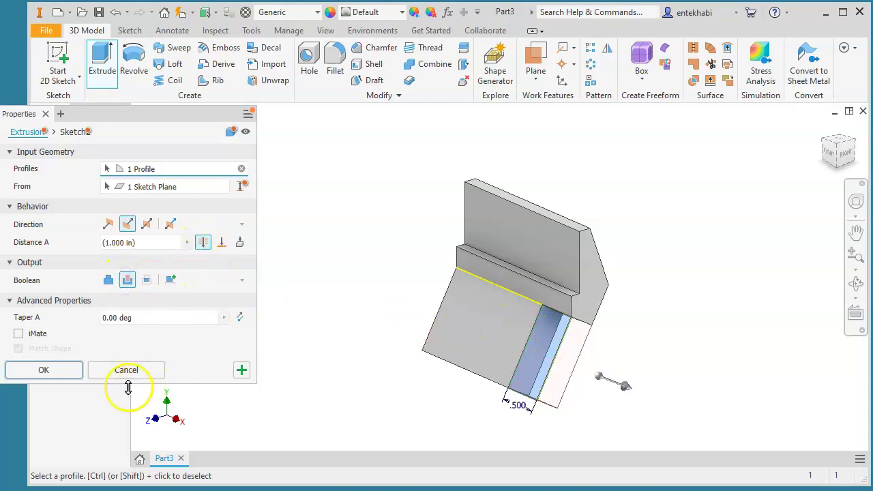
click(43, 370)
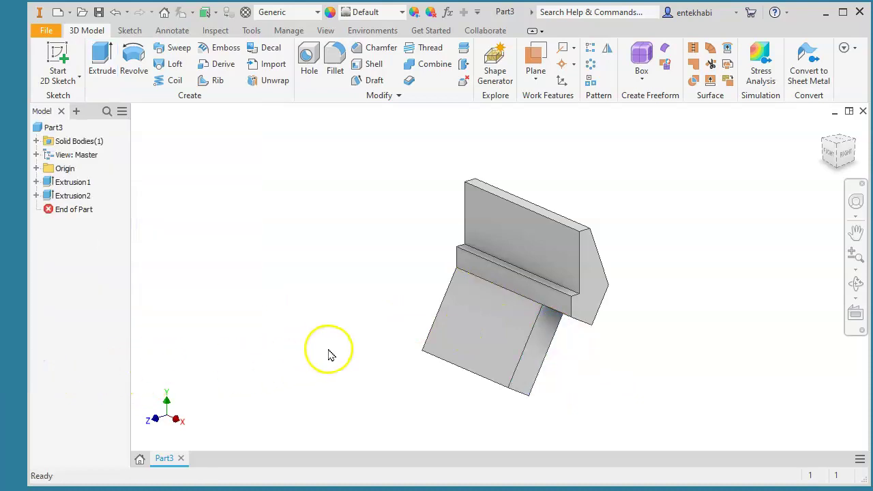
- Start a sketch on the upper vertical face and draw a horizontal center-to-center slot about 0.75 in between centers and 0.25 in wide
scroll(443, 331, up, 3)
scroll(450, 325, down, 3)
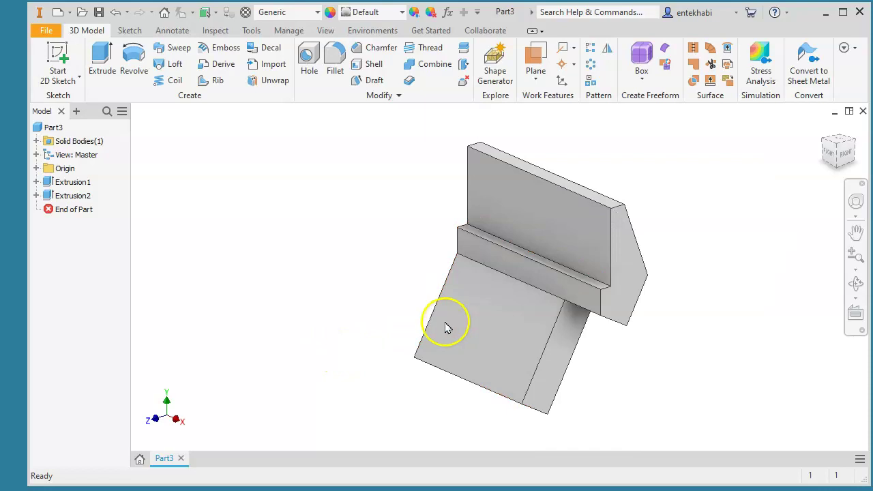
click(554, 215)
click(651, 206)
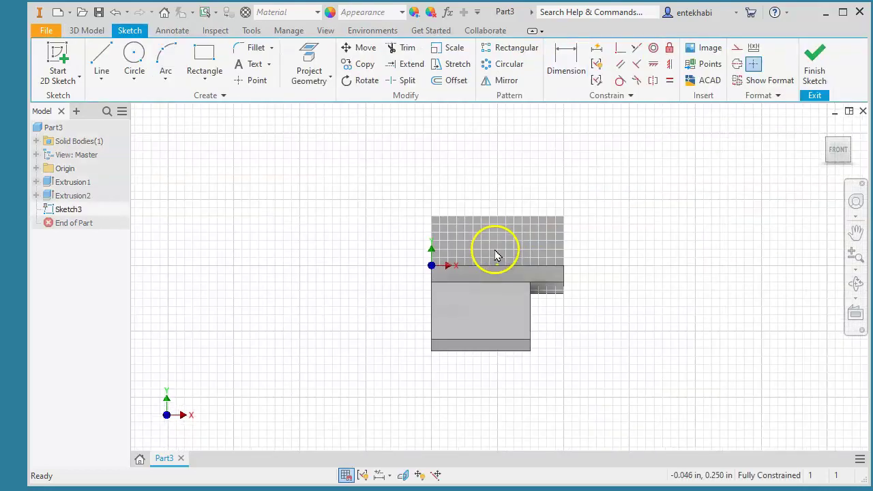
scroll(495, 254, up, 5)
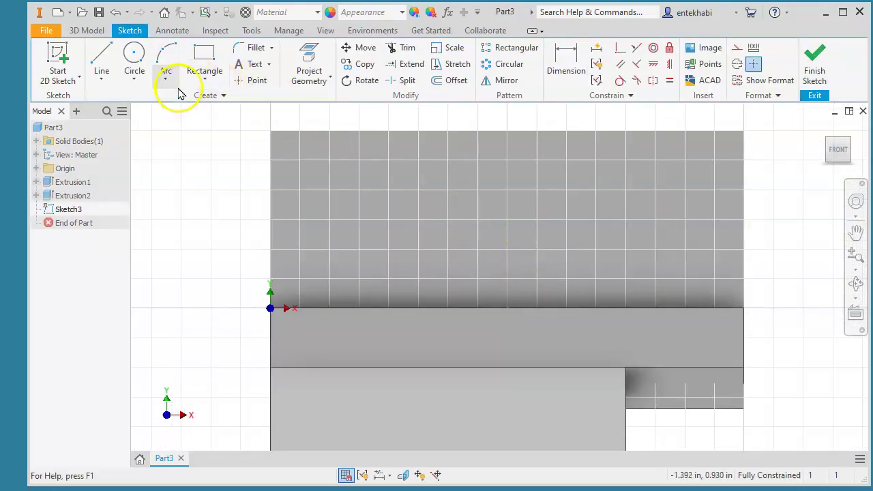
click(199, 79)
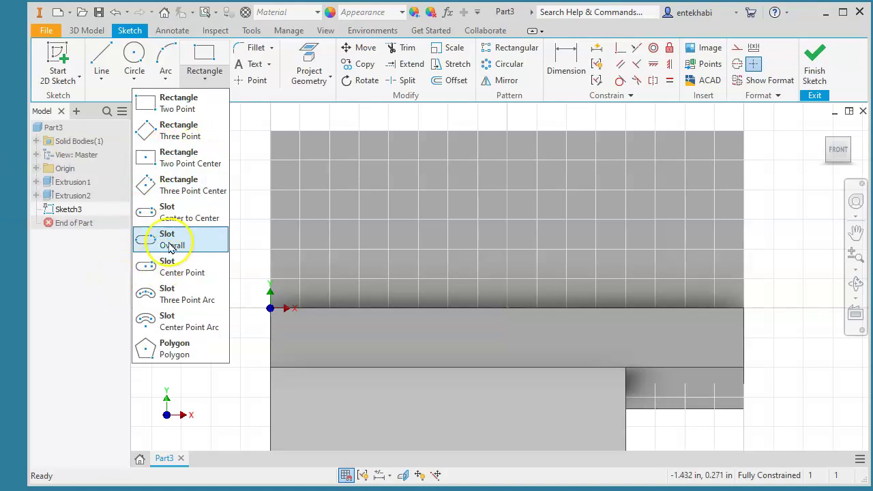
click(174, 213)
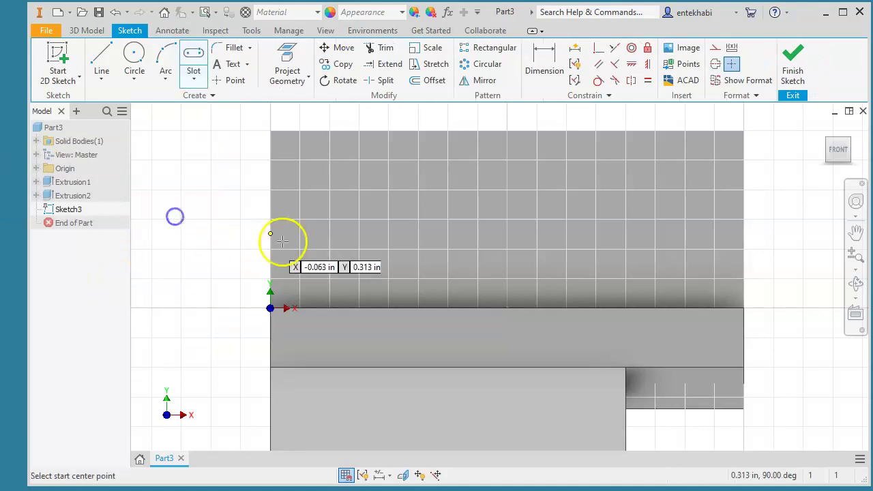
click(404, 204)
click(581, 205)
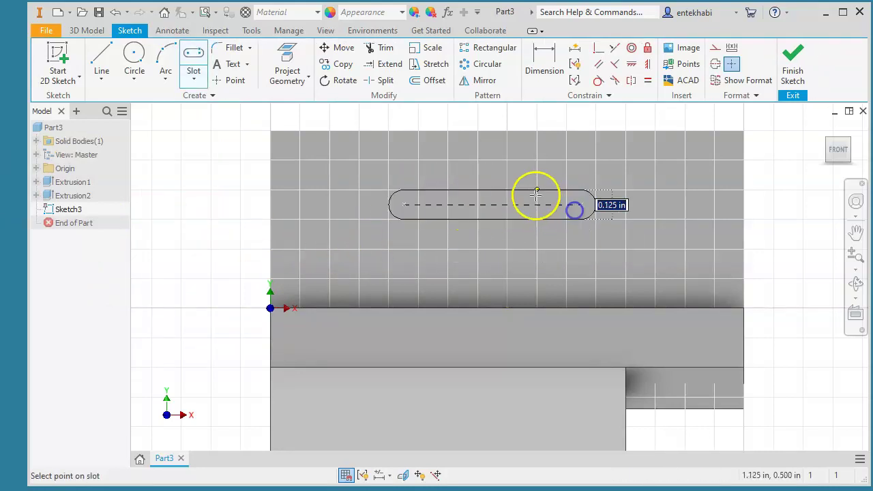
click(520, 173)
- Dimension the radius of the slot's left end arc at 0.15 in
click(545, 68)
click(375, 203)
click(334, 129)
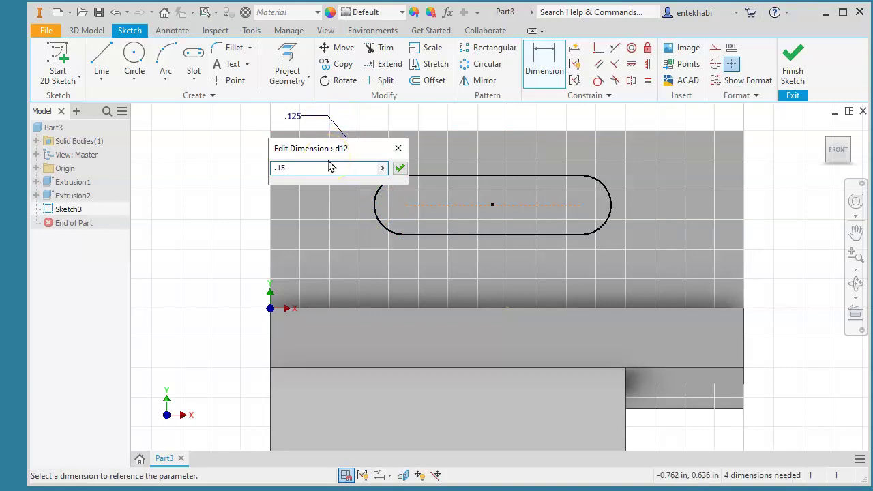
text(.15)
click(400, 168)
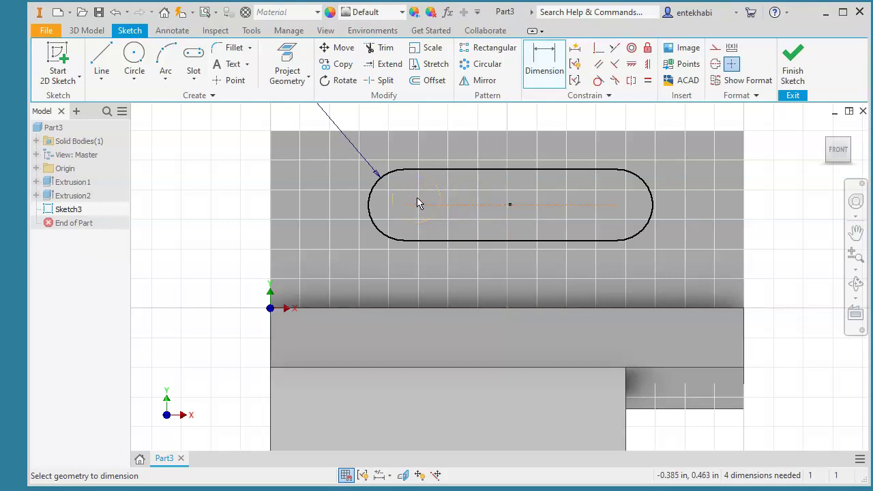
- Dimension the distance between the centers of the slot's two end arcs at 0.75 in
click(641, 181)
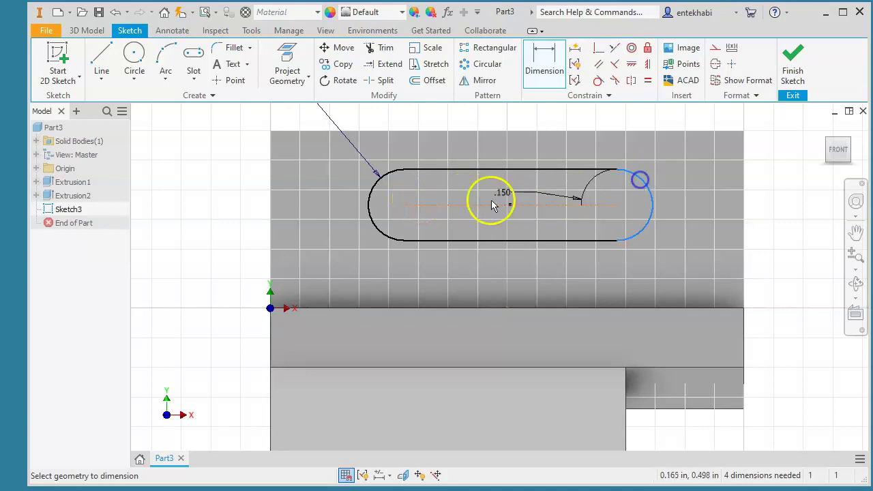
click(374, 225)
click(505, 117)
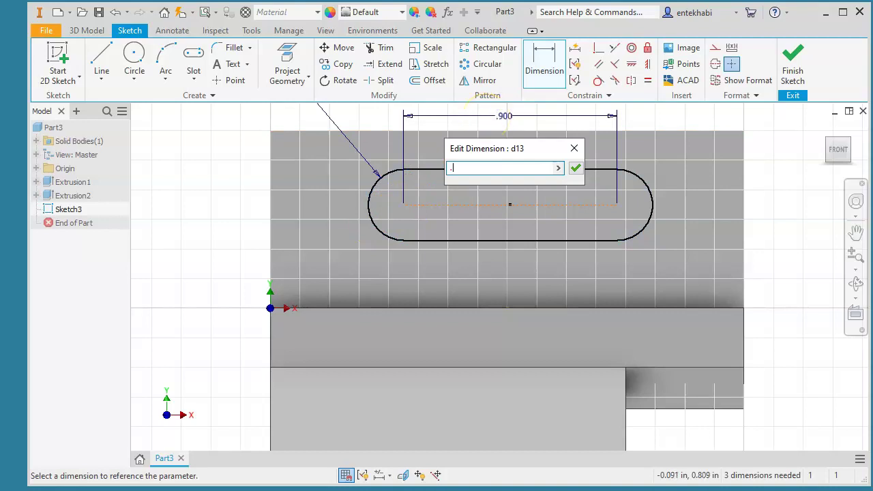
click(575, 168)
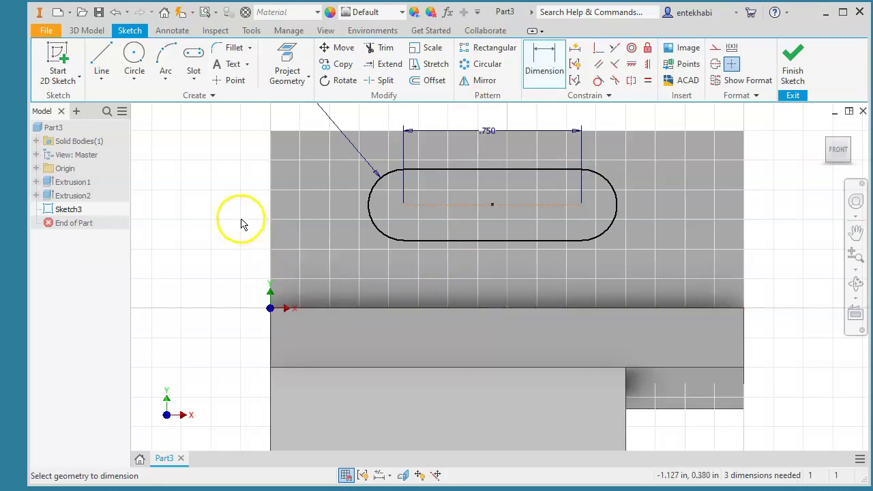
- Dimension the slot's left arc center at 0.5 in from the left edge of the face
click(404, 206)
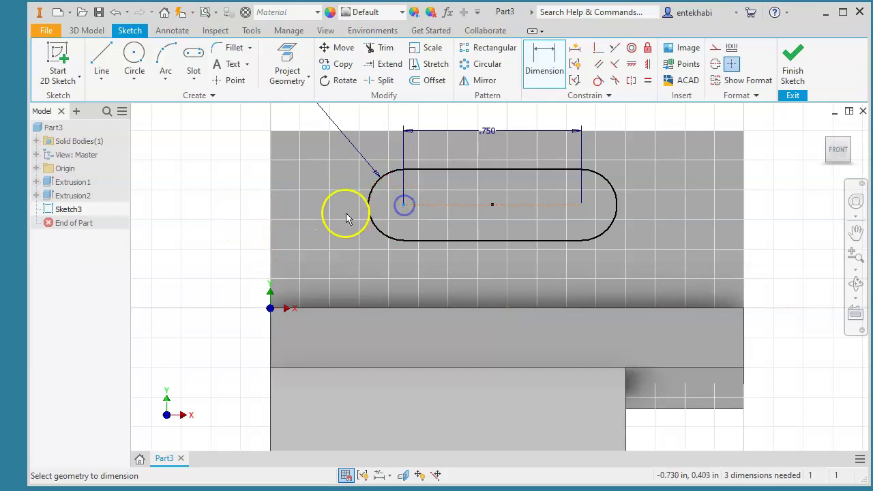
click(272, 219)
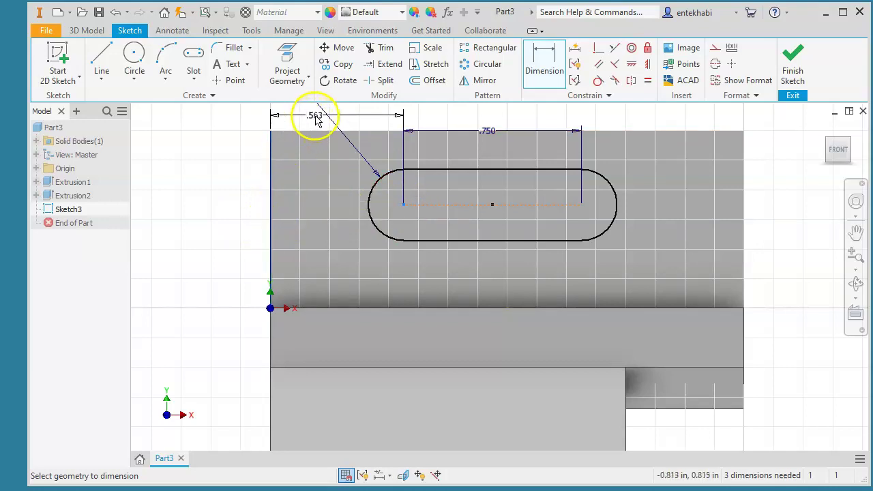
click(314, 116)
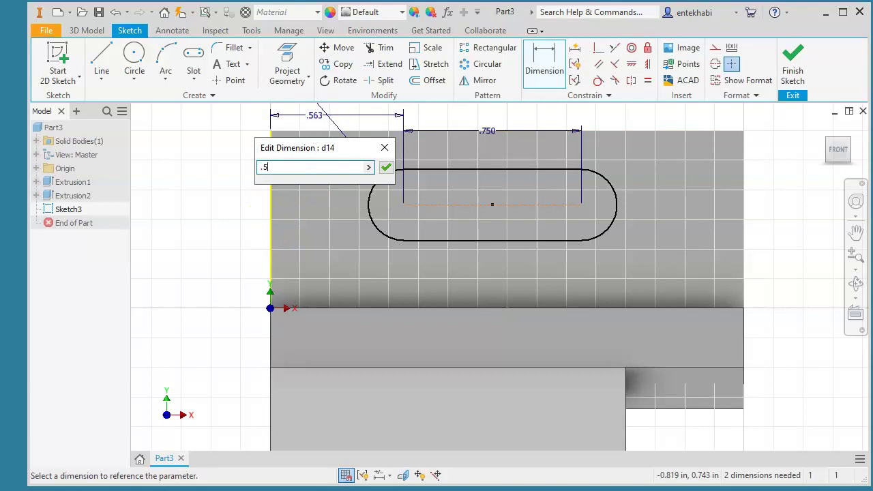
click(386, 167)
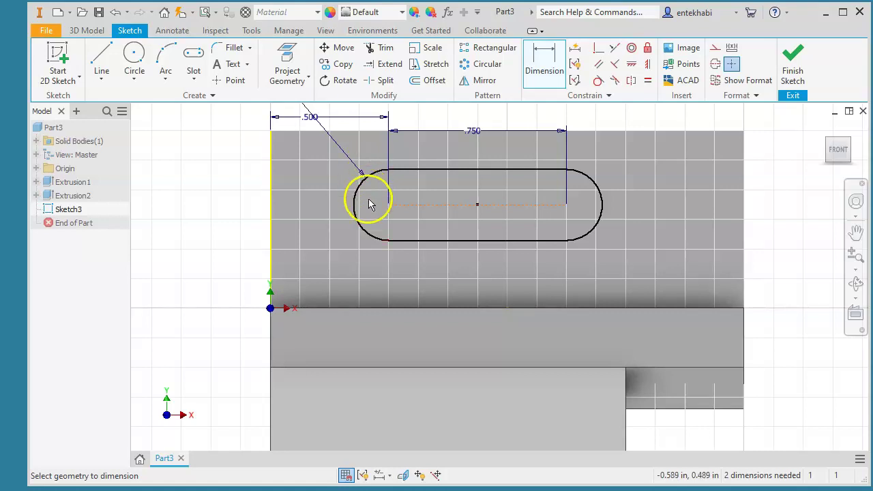
- Dimension the slot's left arc center at 0.37 in above the lower edge of the vertical face
click(374, 309)
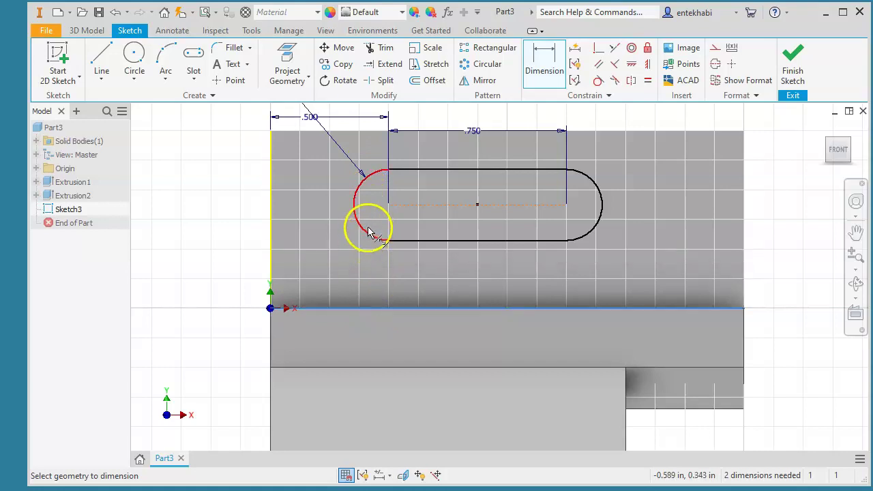
click(364, 234)
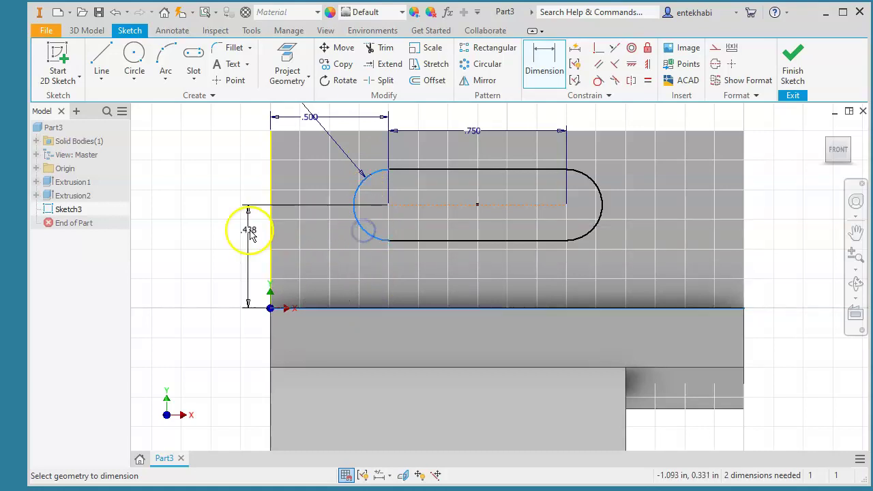
click(233, 242)
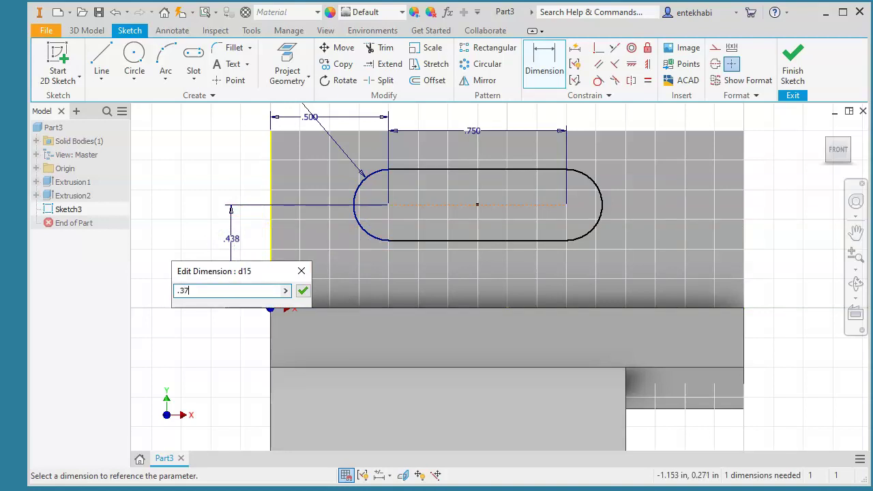
text(.37)
click(303, 291)
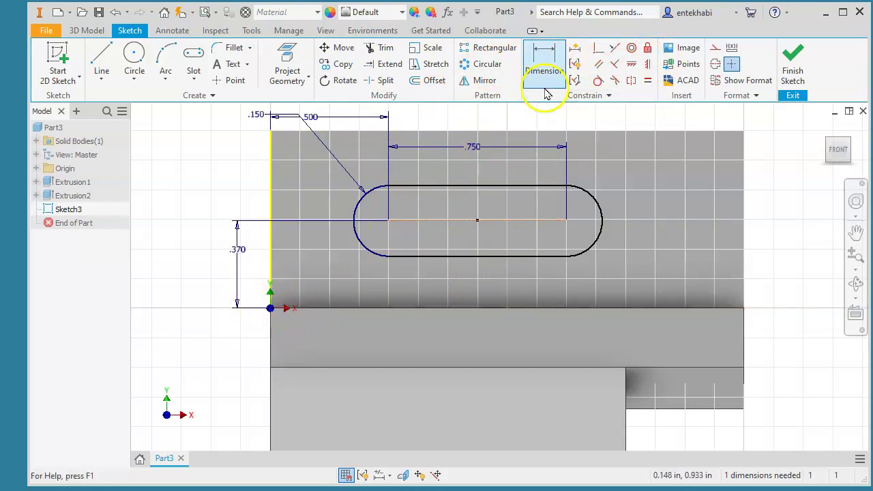
- Apply a Horizontal constraint between the slot's right arc center and the midpoint of its centerline
click(633, 63)
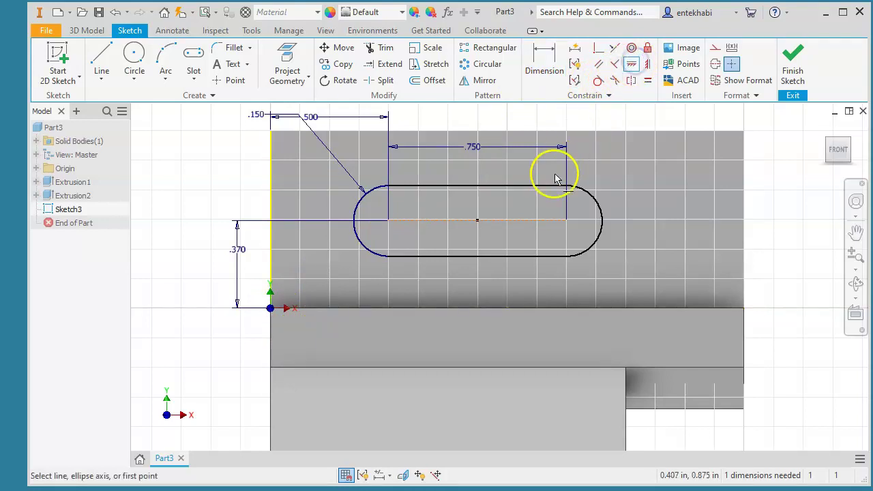
click(567, 221)
click(478, 222)
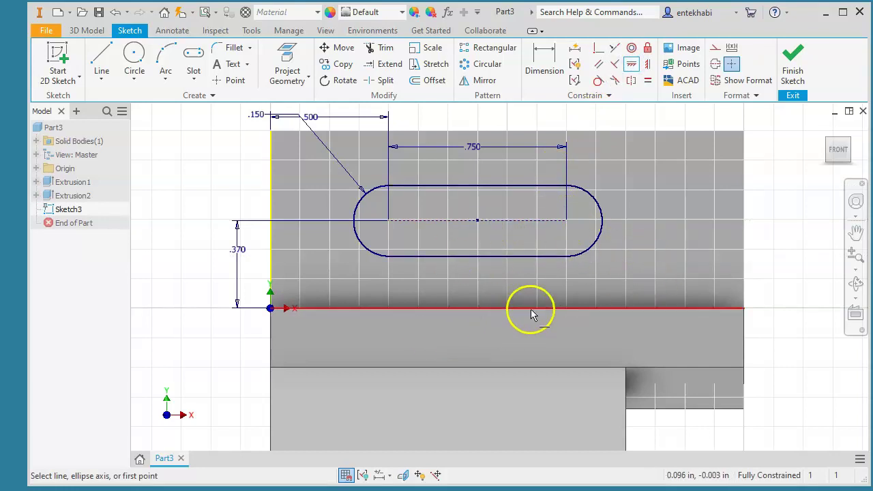
- Finish the sketch and extrude the slot profile as a cut through all, in the flipped direction into the upper plate
click(793, 68)
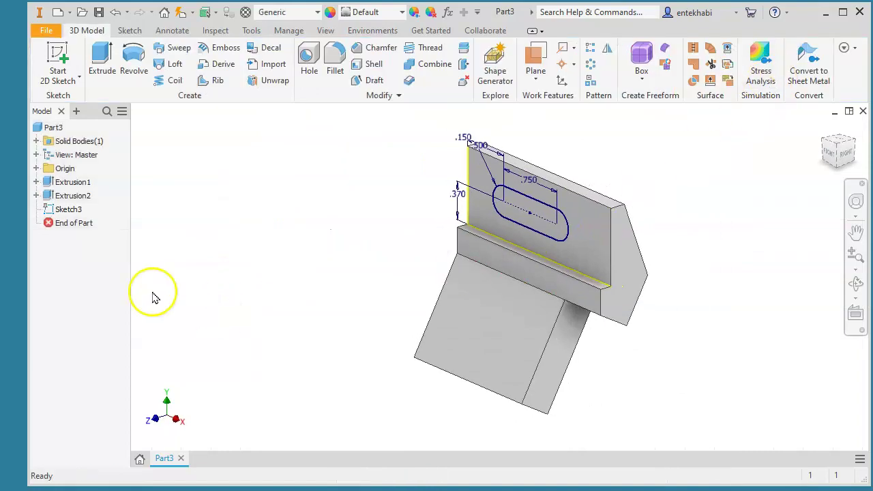
click(100, 69)
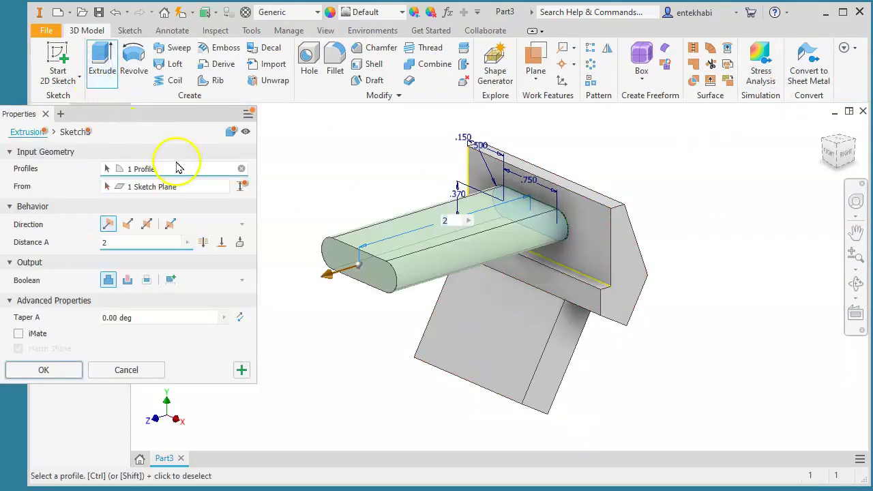
click(128, 225)
click(203, 243)
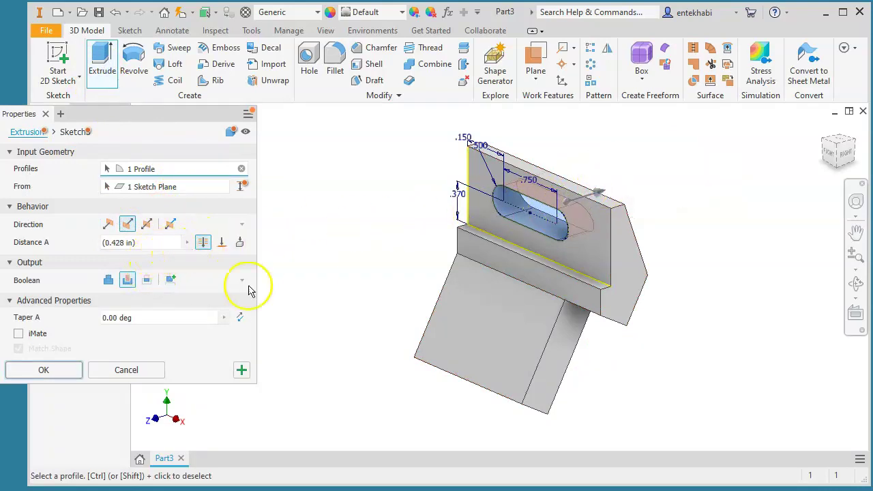
click(45, 371)
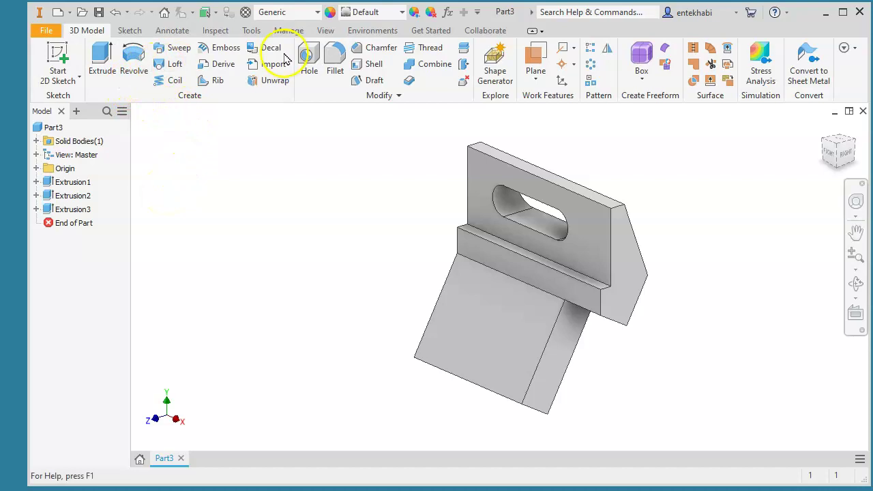
- Try to place a simple through-all hole on the lower slanted face
click(305, 74)
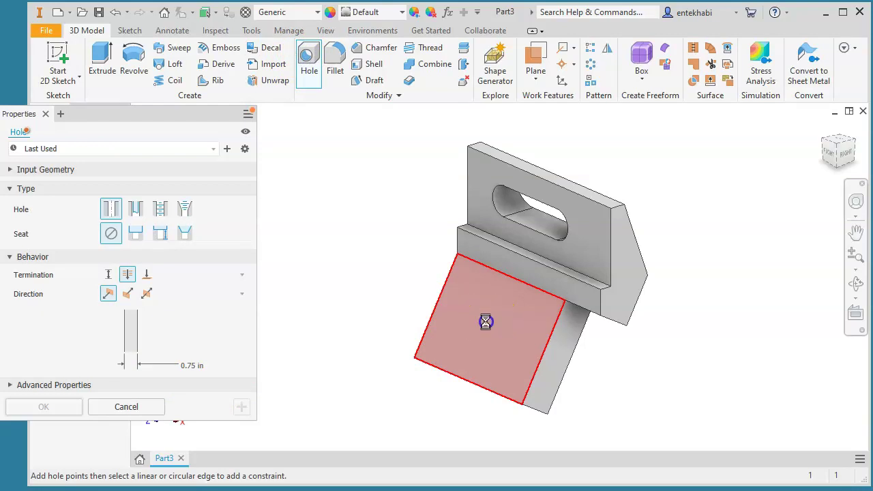
key(Escape)
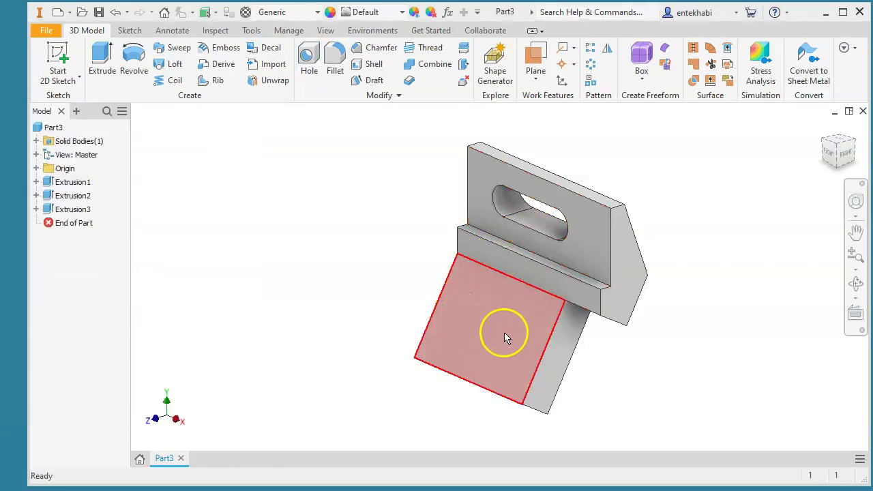
- Place a simple through-all hole with a 0.5 in diameter on the lower slanted face
click(308, 66)
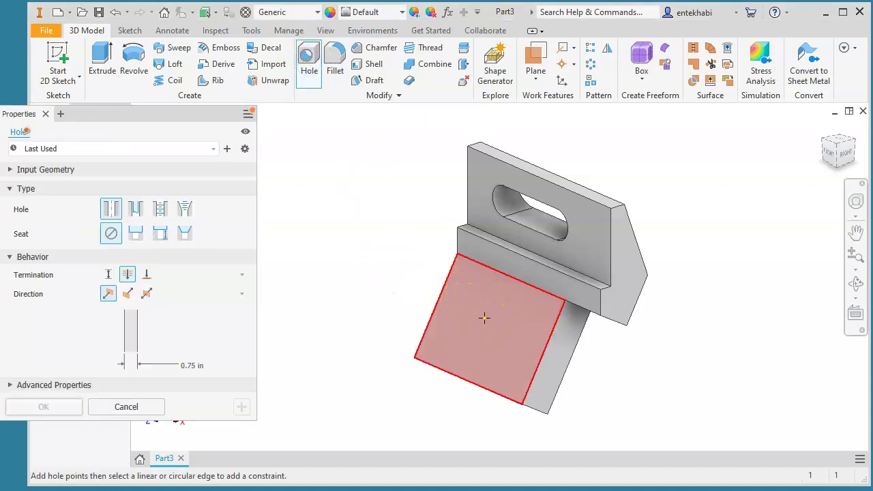
click(483, 320)
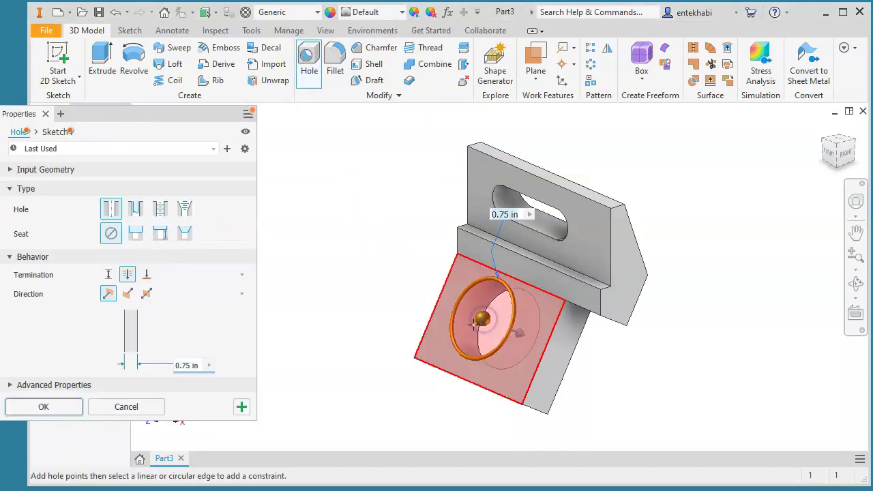
click(194, 365)
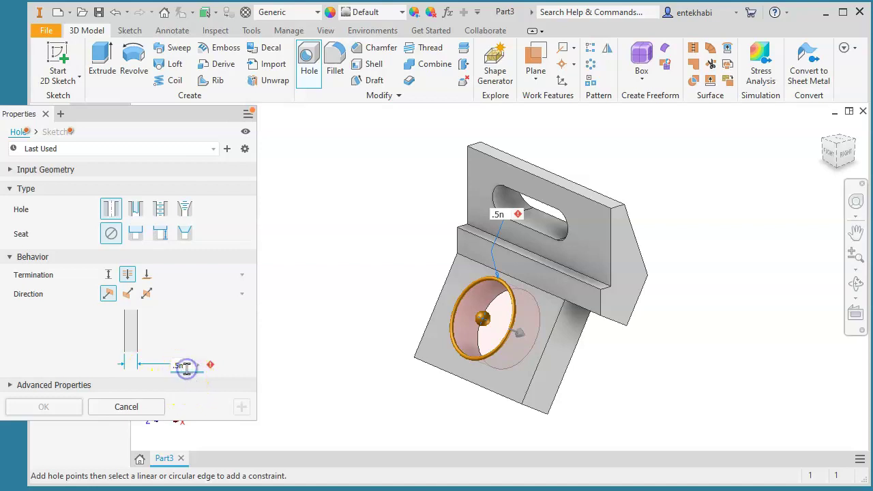
key(Return)
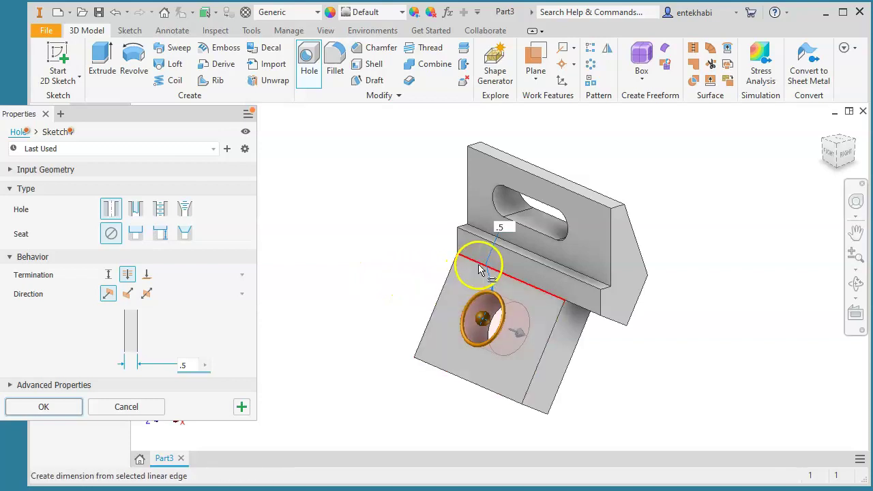
- Position the hole center 0.5 in from the slanted face's upper edge and 0.75 in from its left edge, and create the hole
click(480, 268)
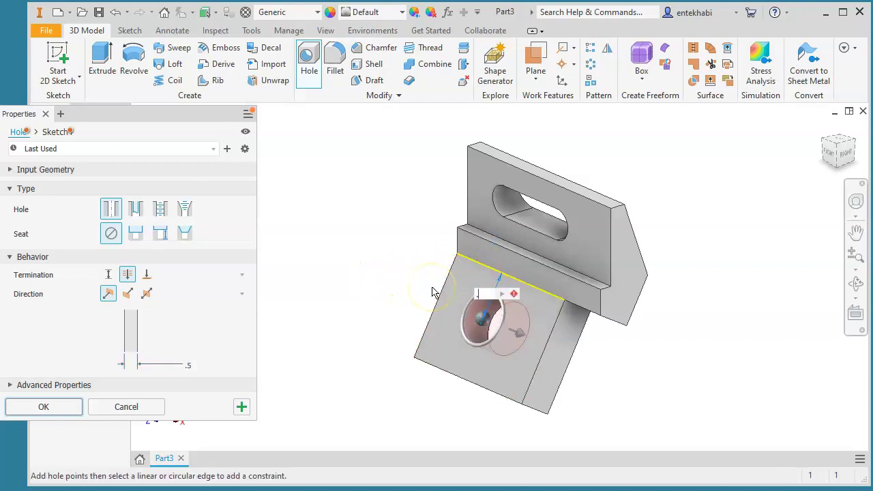
drag(478, 311, 440, 310)
click(440, 311)
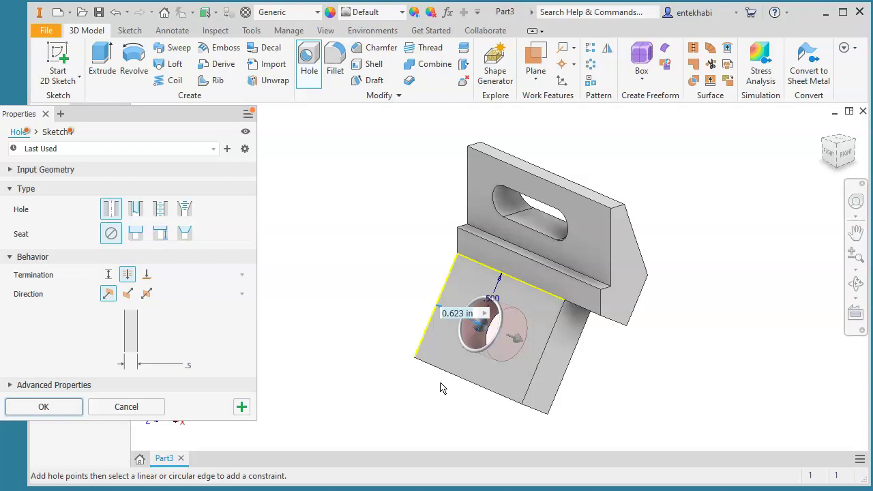
text(.75)
key(Return)
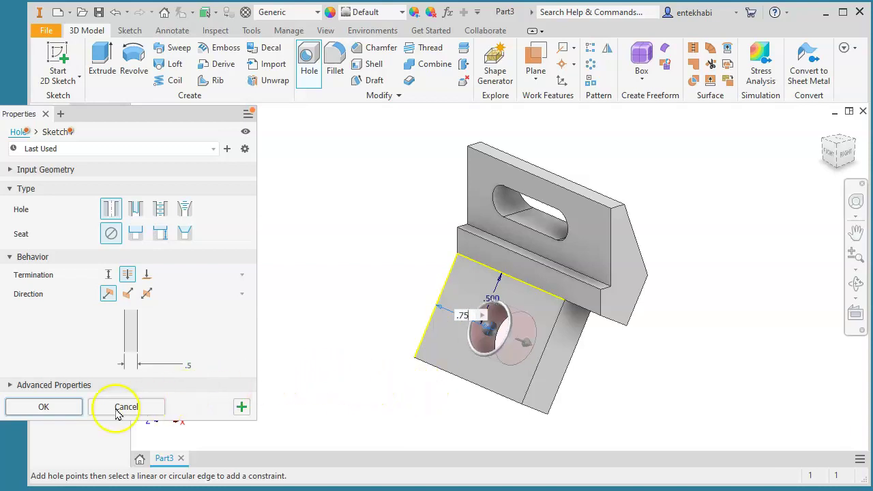
click(46, 408)
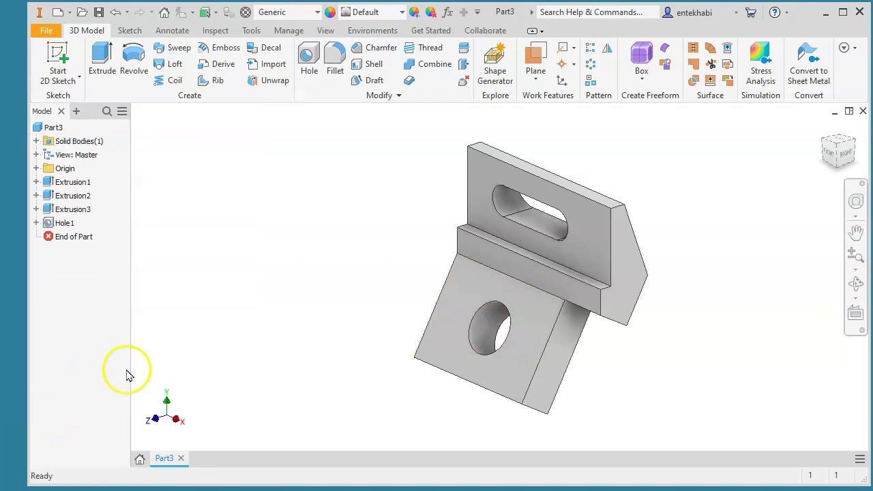
- Fillet the lower plate's two outer corner edges and the inner edge of the corner cut with a 0.25 in radius
middle_drag(401, 380, 299, 369)
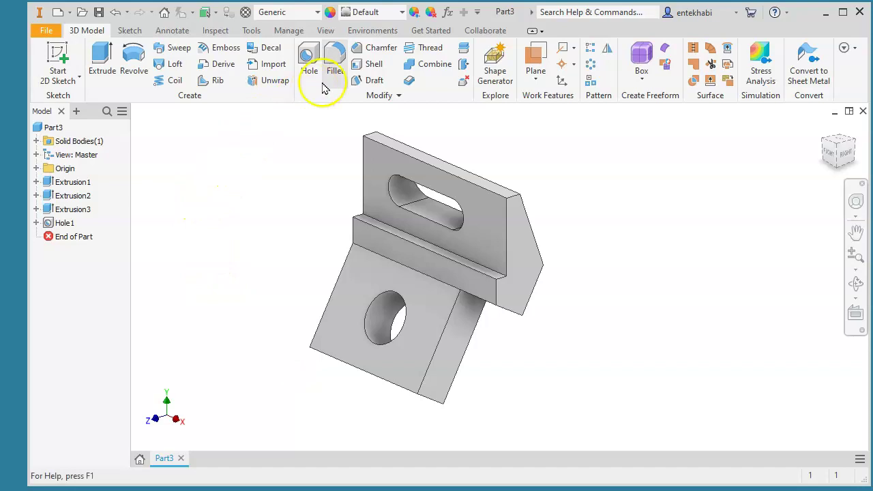
click(336, 62)
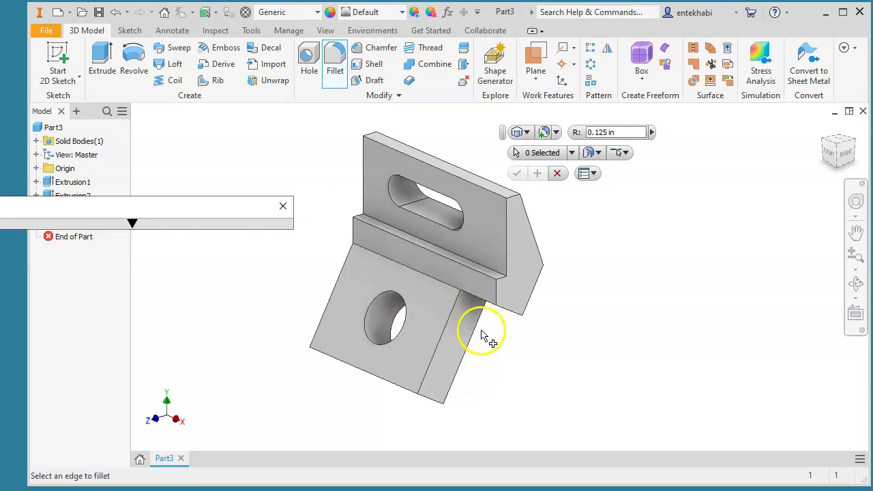
click(435, 401)
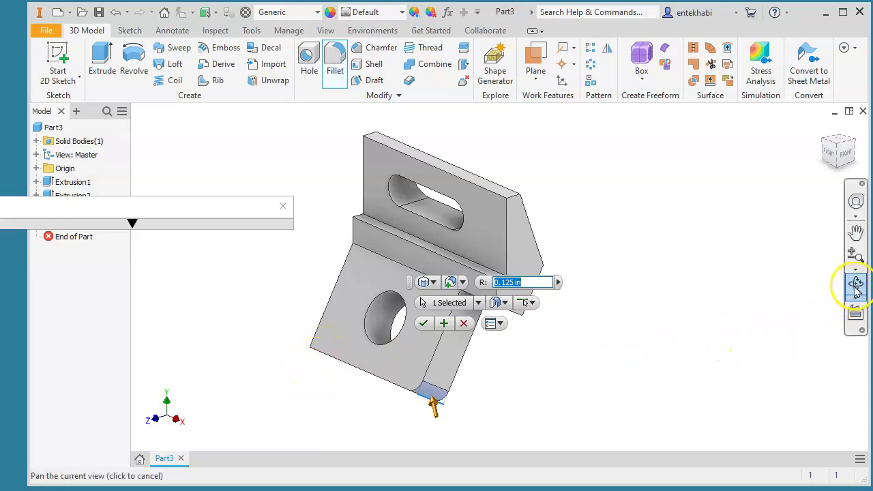
mouse_move(326, 380)
shift+middle_down()
mouse_move(331, 361)
mouse_move(335, 387)
shift+middle_up()
click(322, 398)
click(323, 394)
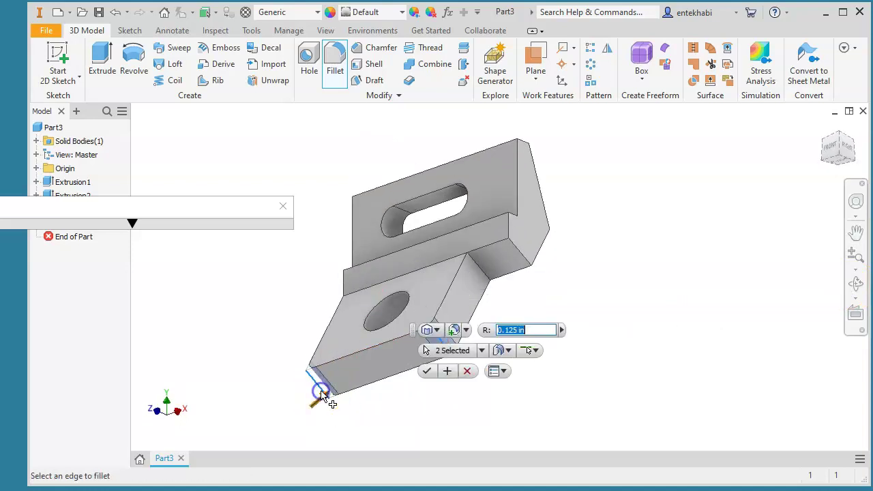
click(483, 275)
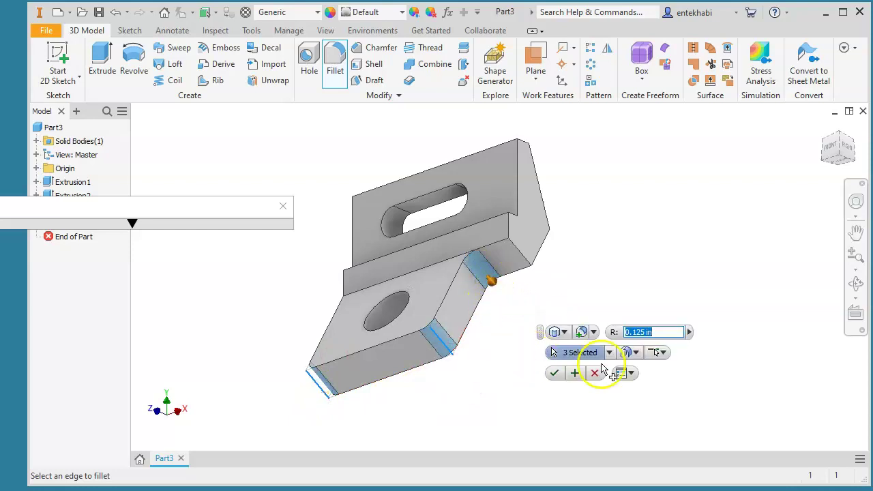
click(657, 332)
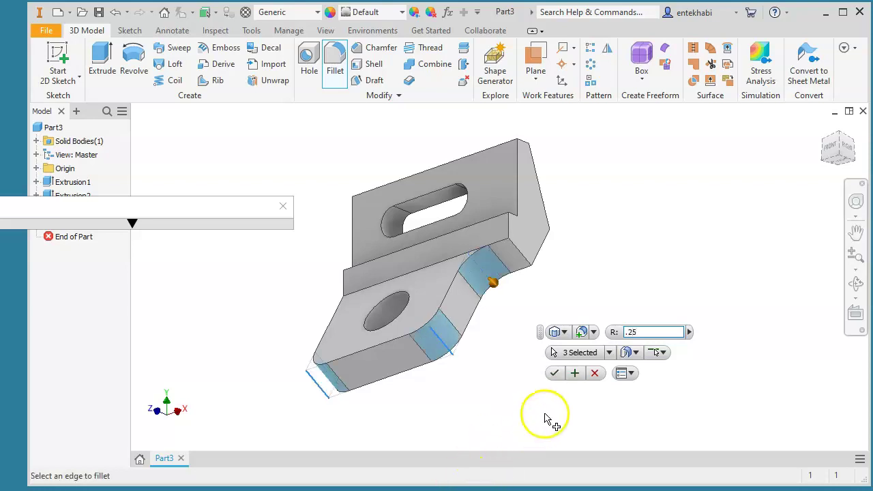
click(554, 375)
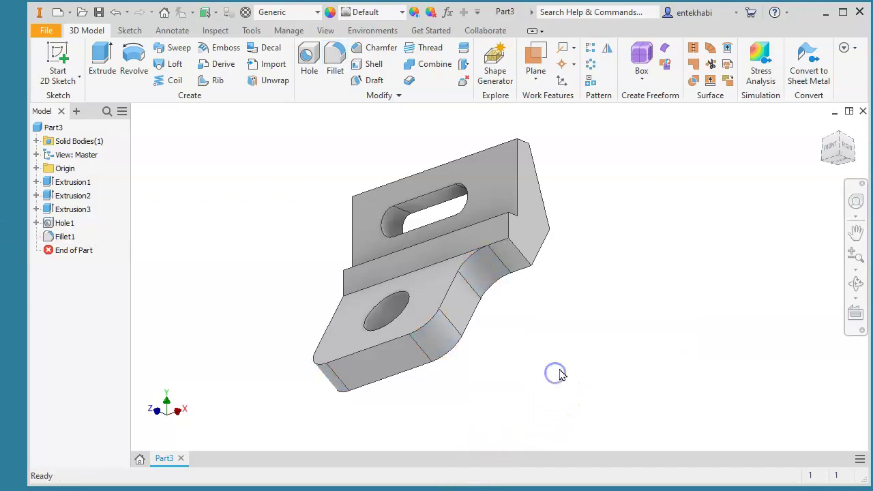
- Fillet both top corner edges of the upper slotted plate with a 0.25 in radius
click(824, 137)
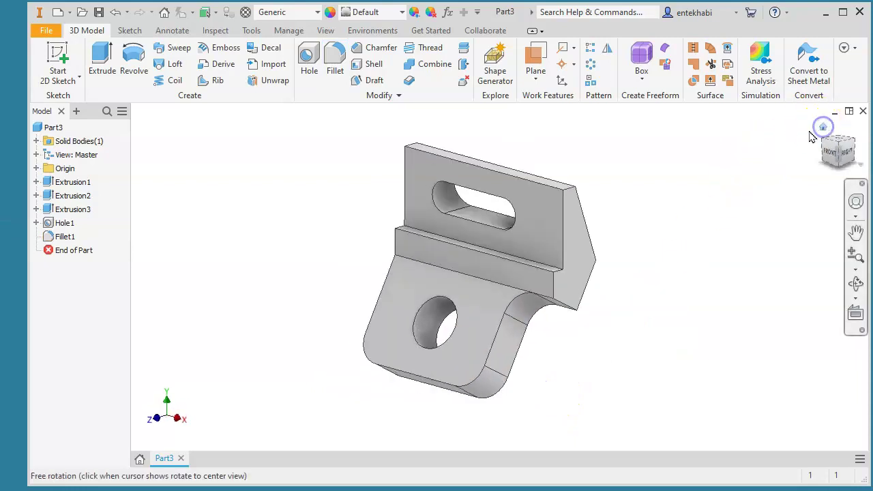
middle_drag(357, 280, 252, 293)
click(253, 293)
scroll(280, 279, up, 3)
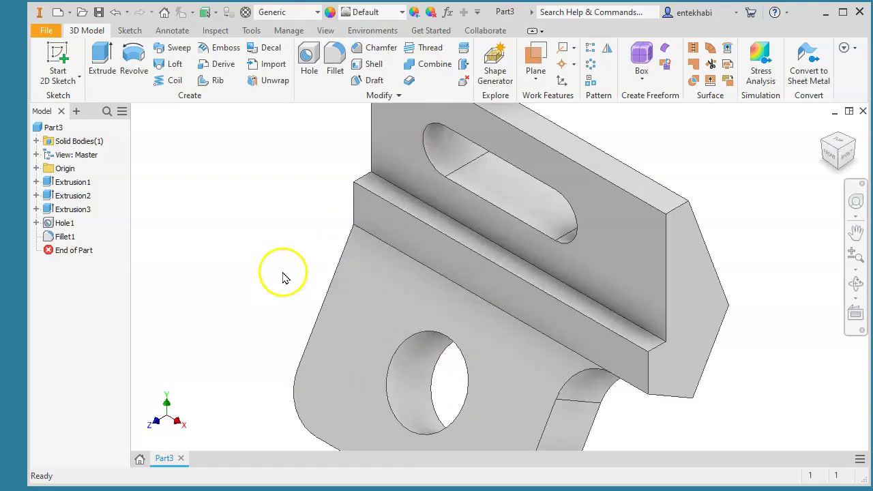
click(111, 345)
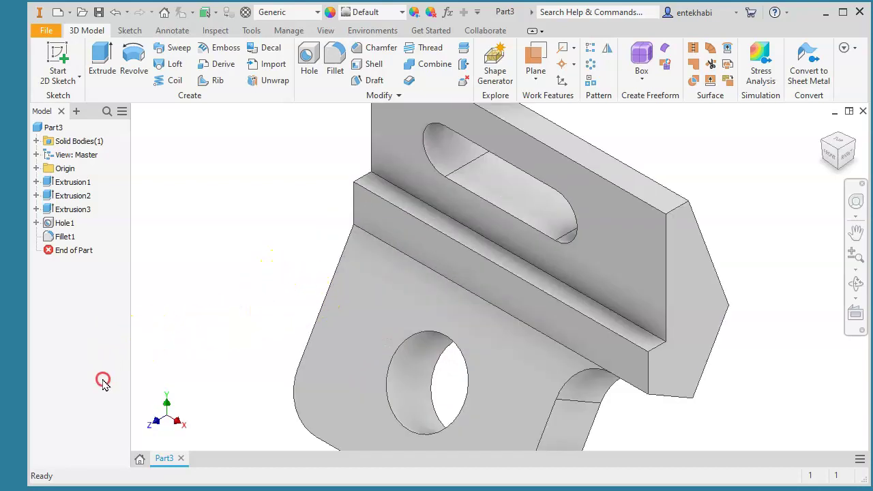
scroll(293, 328, down, 2)
click(112, 354)
scroll(258, 327, up, 3)
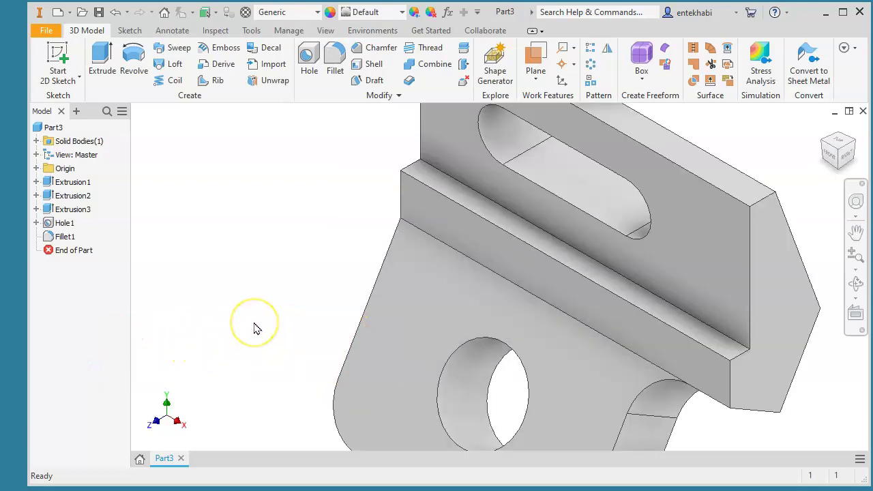
scroll(254, 329, down, 2)
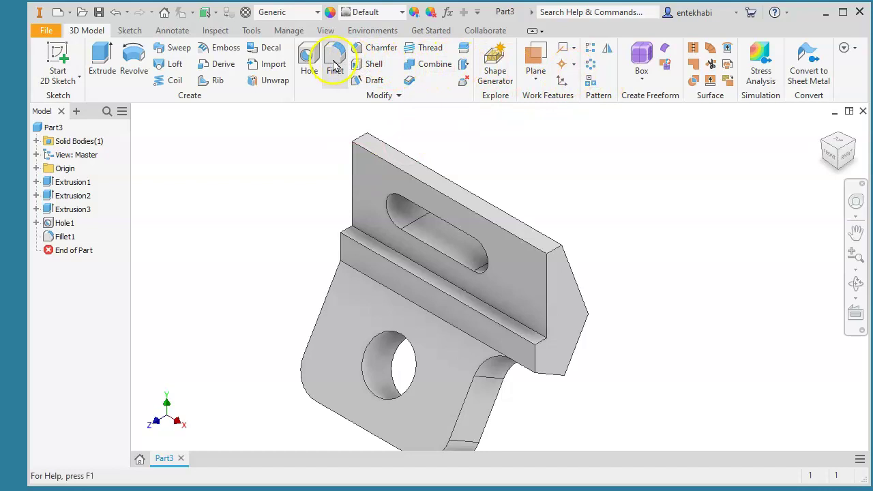
click(335, 60)
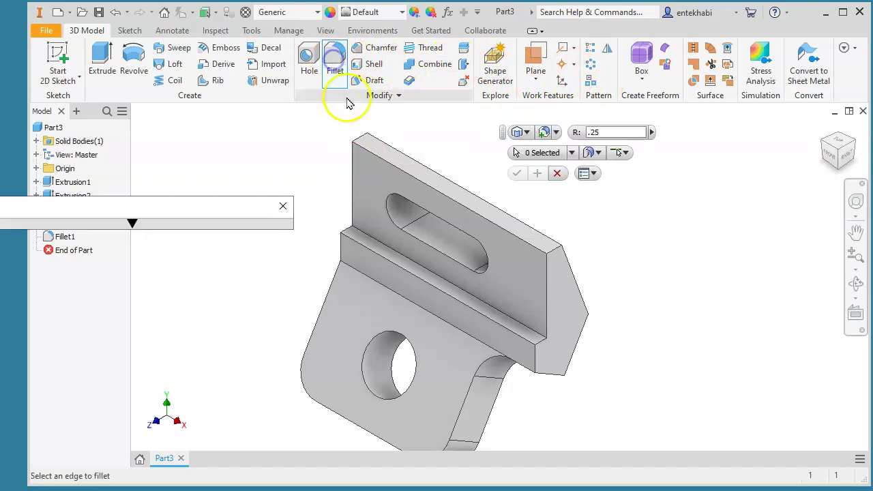
click(361, 144)
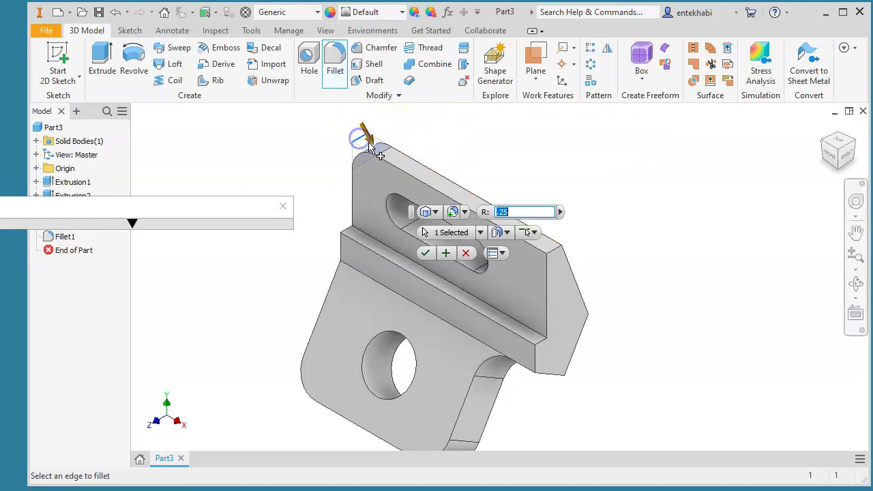
click(554, 254)
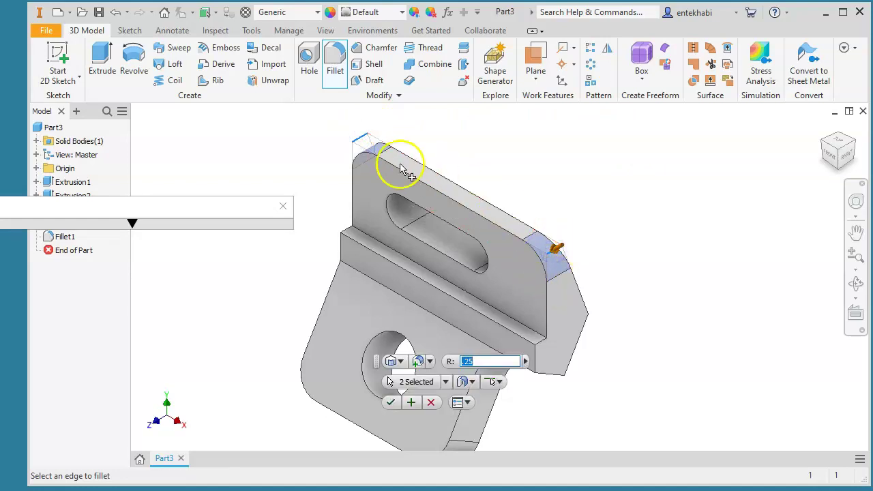
click(391, 403)
- Set the part's material to Stainless Steel from the Inventor Material Library
middle_drag(266, 332, 259, 299)
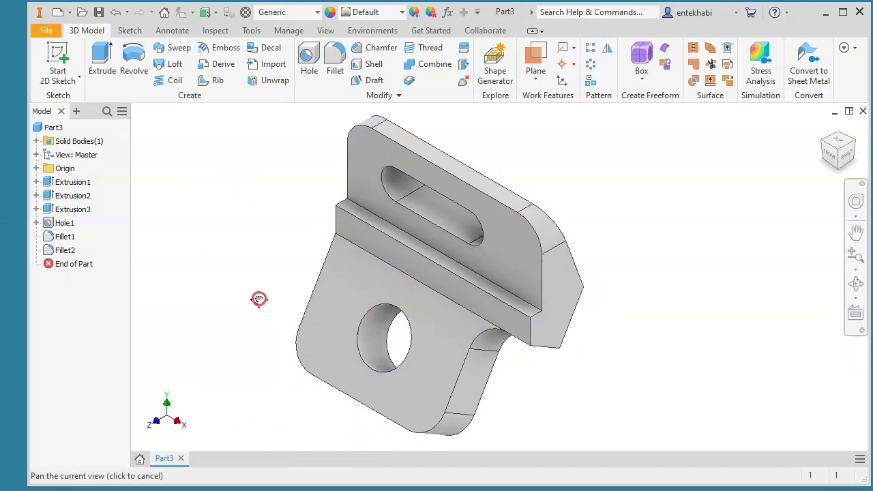
click(317, 12)
scroll(229, 271, down, 2)
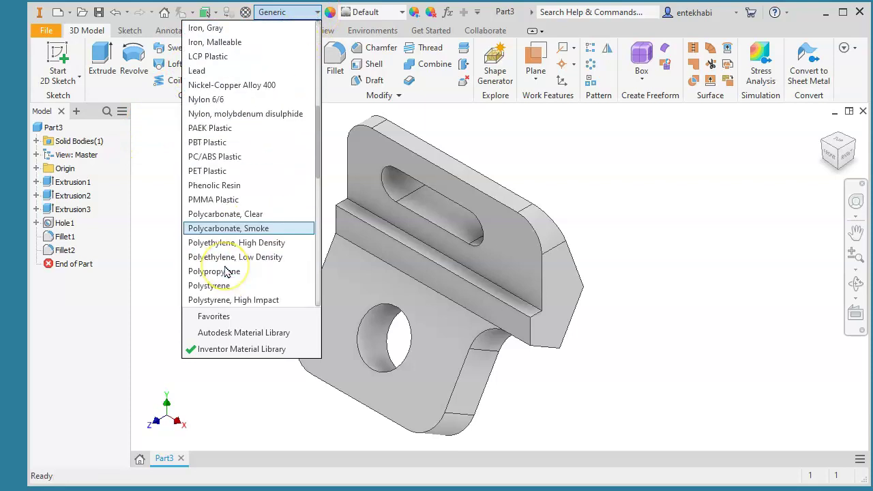
scroll(229, 273, down, 5)
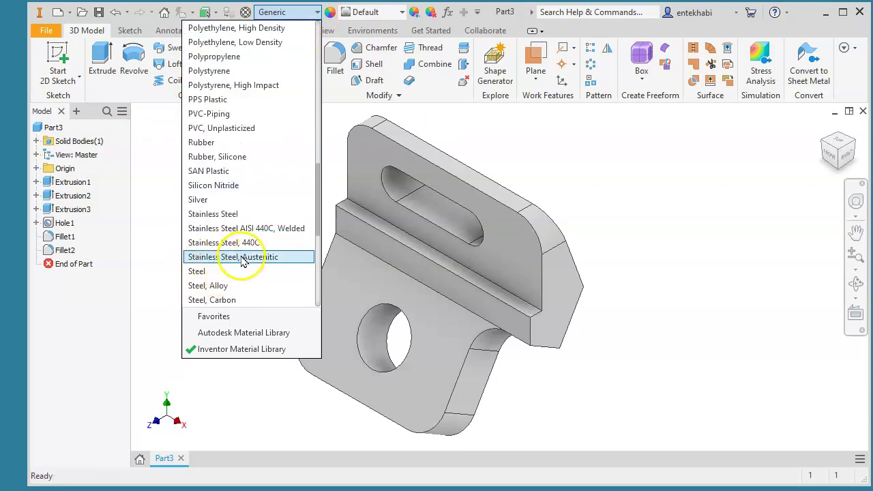
click(201, 214)
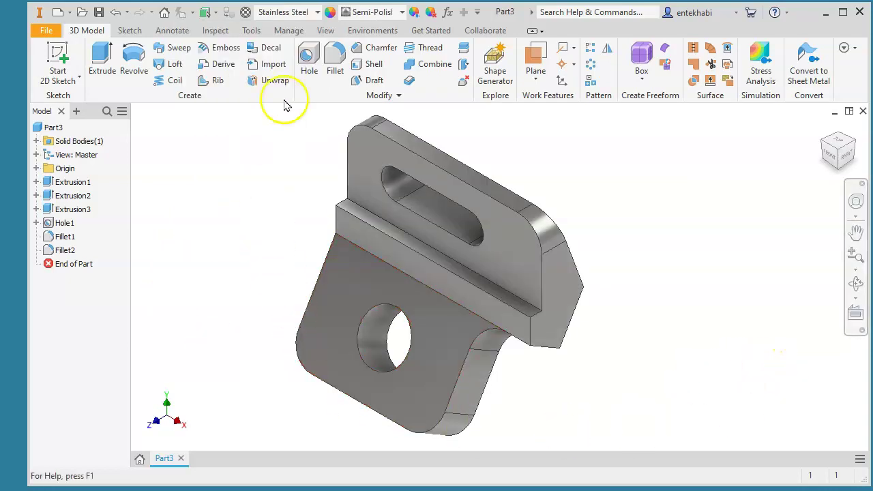
- Change the part's appearance to Steel Blue
click(402, 14)
scroll(331, 194, down, 6)
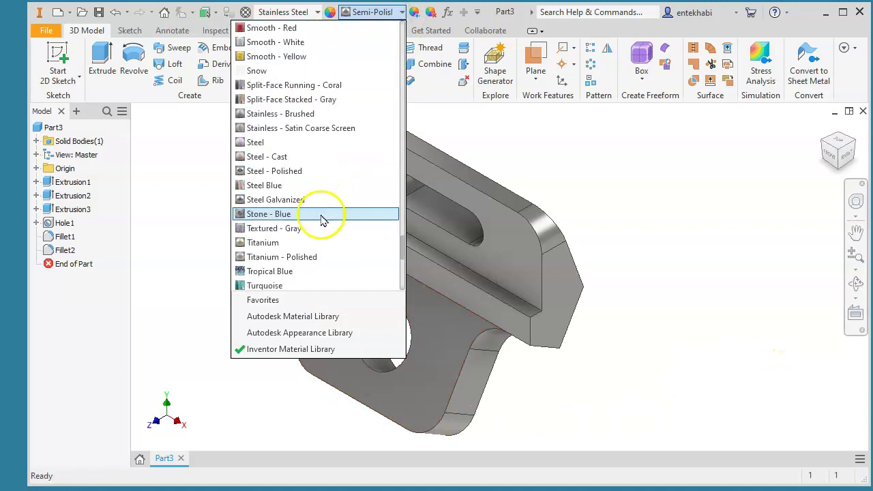
scroll(300, 273, down, 7)
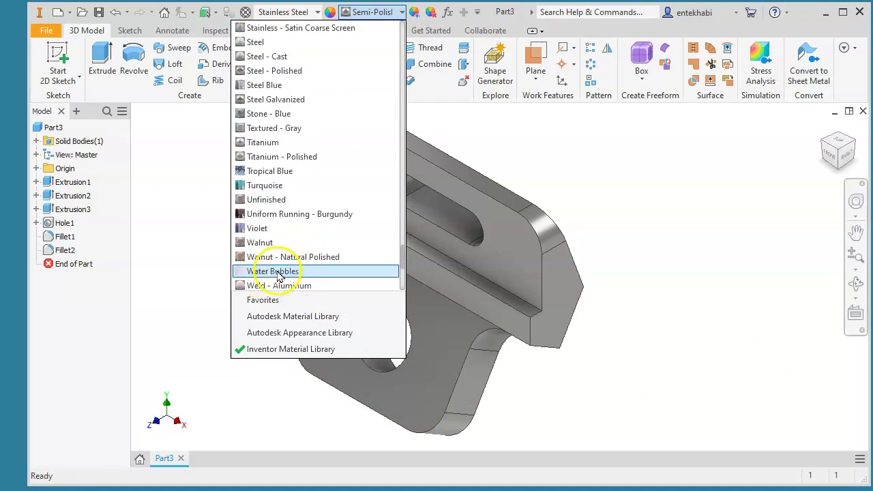
scroll(260, 276, down, 4)
scroll(273, 275, down, 1)
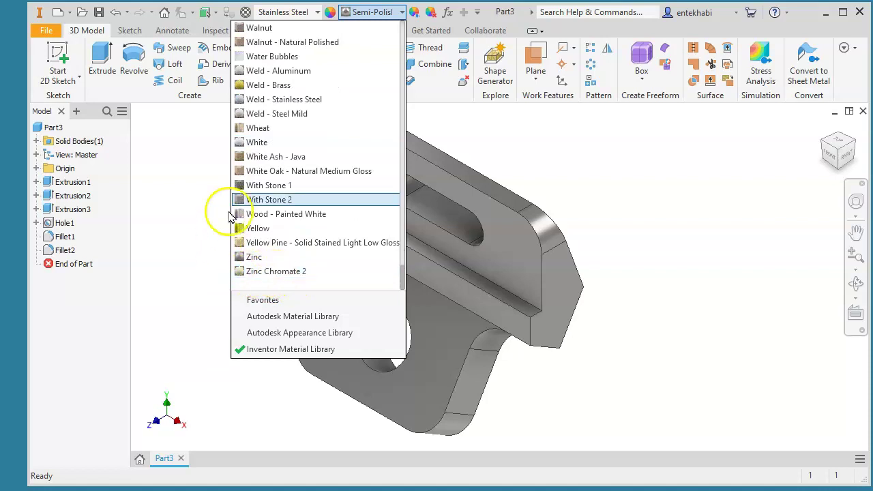
scroll(279, 238, up, 7)
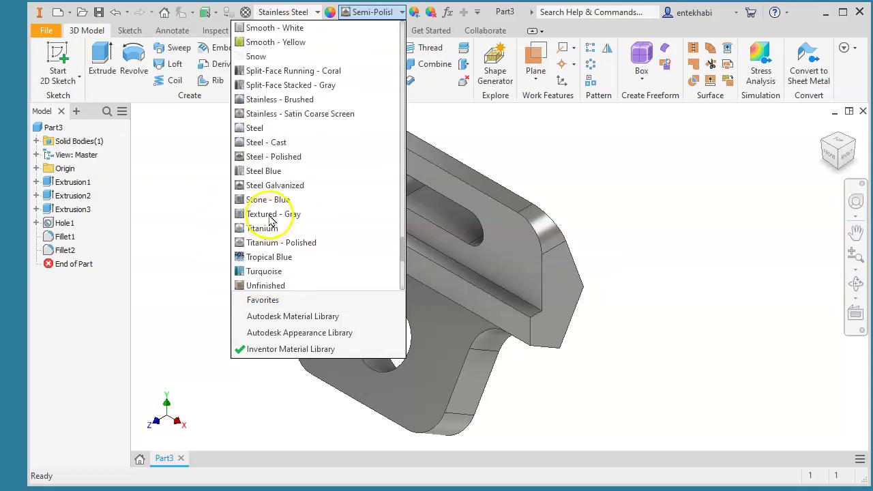
click(262, 171)
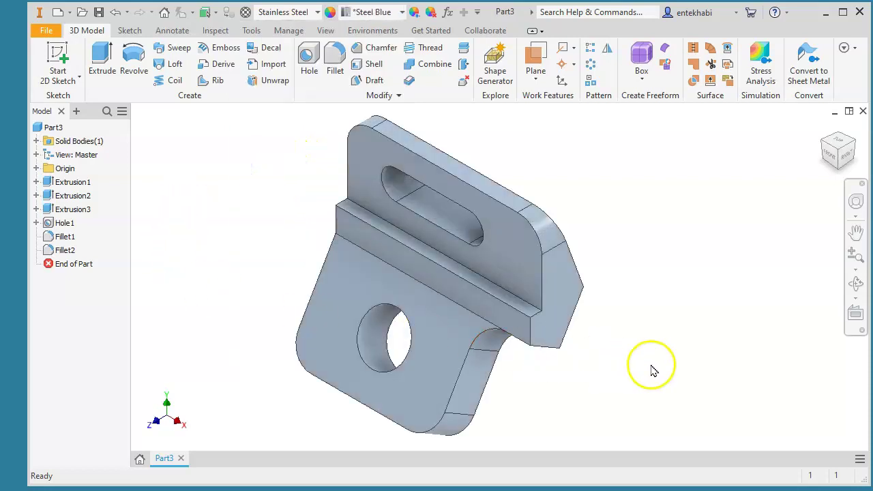
- Start a general note in the upper-left quadrant with a "Mass:" line containing the model's MASS physical property
click(175, 34)
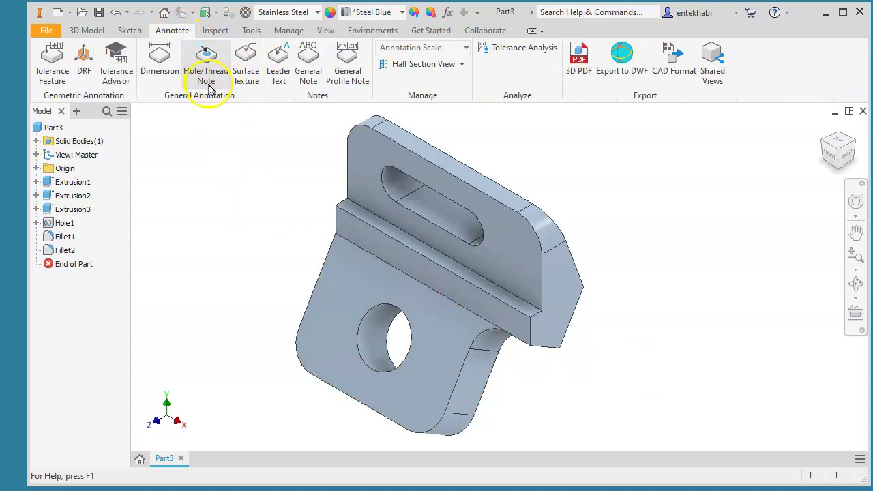
click(308, 66)
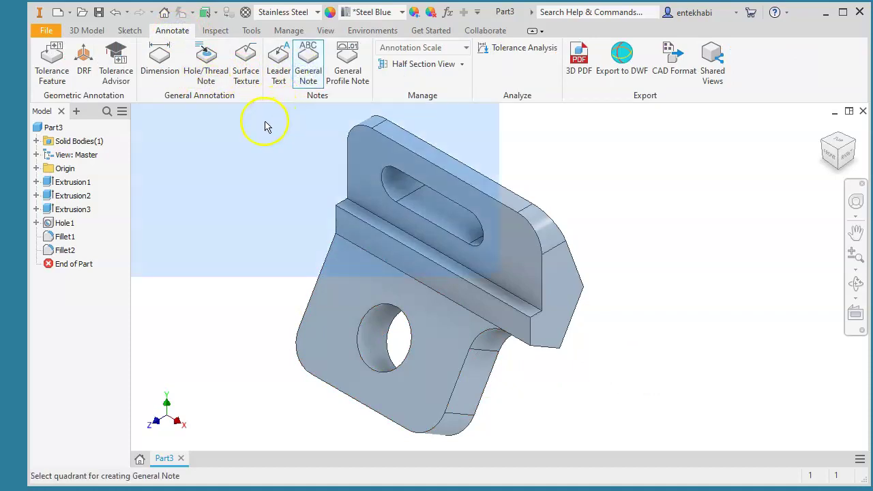
click(205, 171)
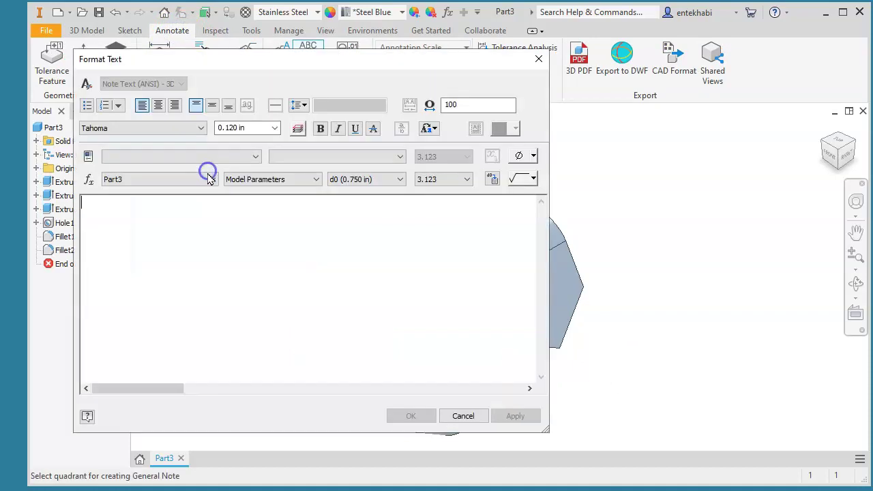
click(158, 157)
click(147, 178)
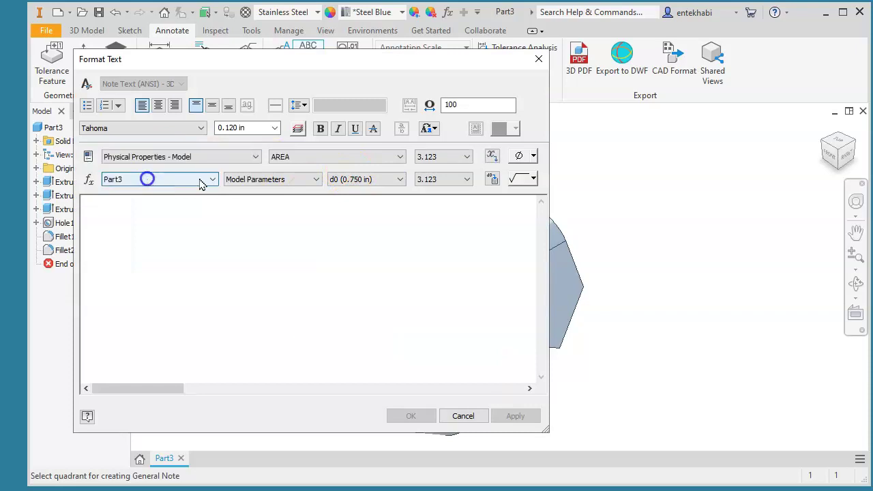
click(283, 157)
click(284, 187)
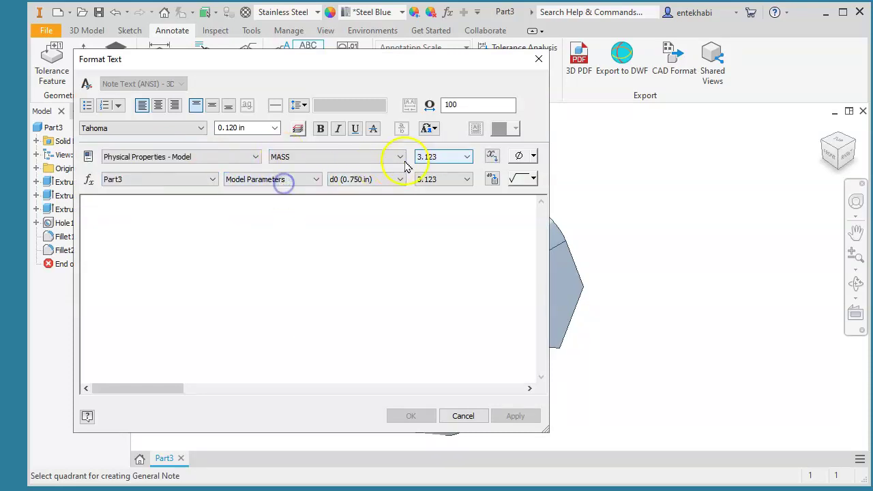
click(493, 157)
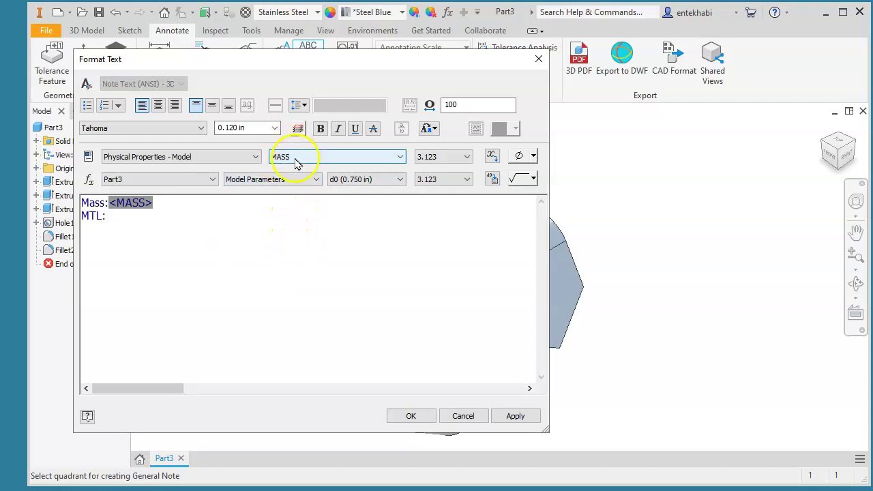
- Insert the model's MATERIAL property after the "MTL:" label on the note's second line
click(233, 161)
click(218, 171)
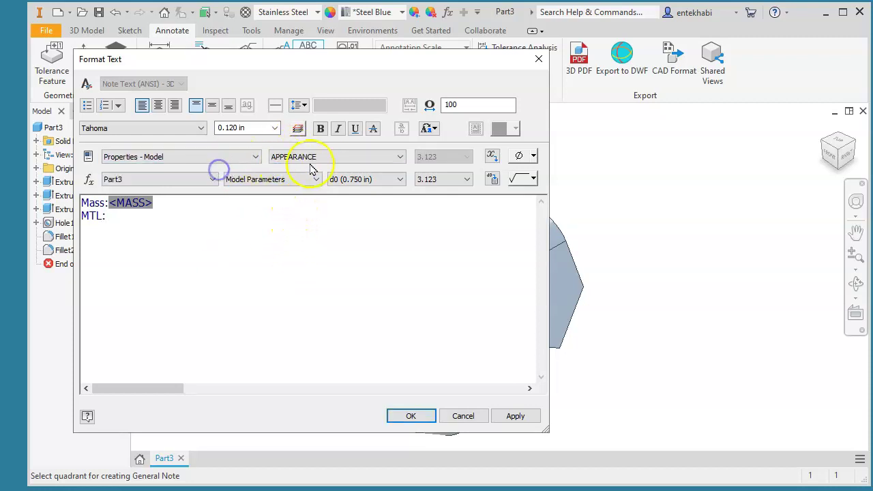
click(312, 158)
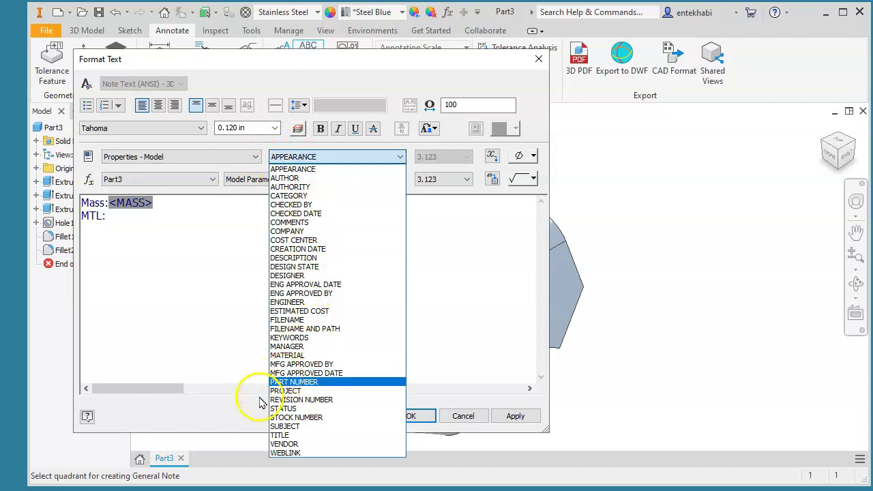
click(287, 357)
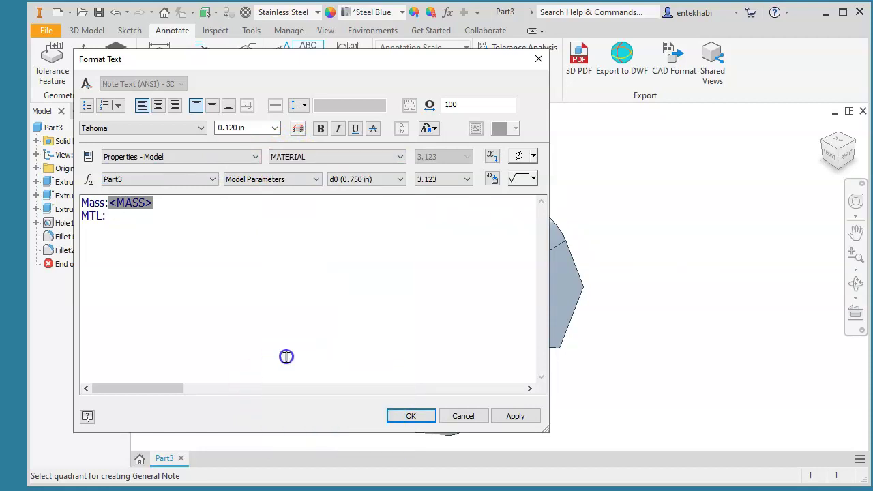
click(492, 157)
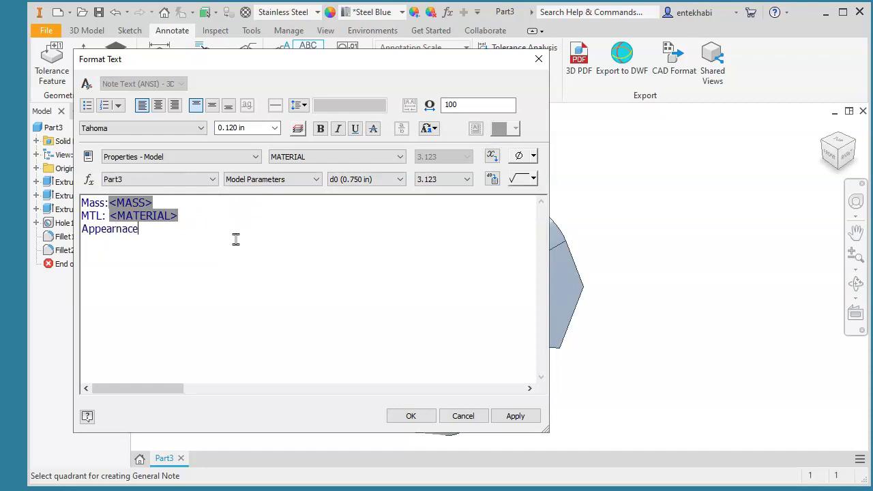
- Add a third line "Appearnace:" with the model's APPEARANCE property and apply the general note
click(307, 160)
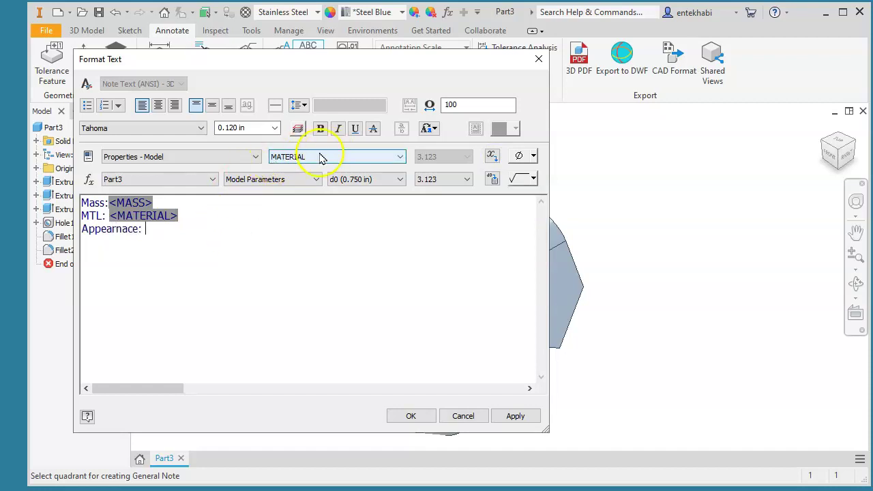
click(314, 158)
click(318, 178)
click(336, 157)
click(311, 170)
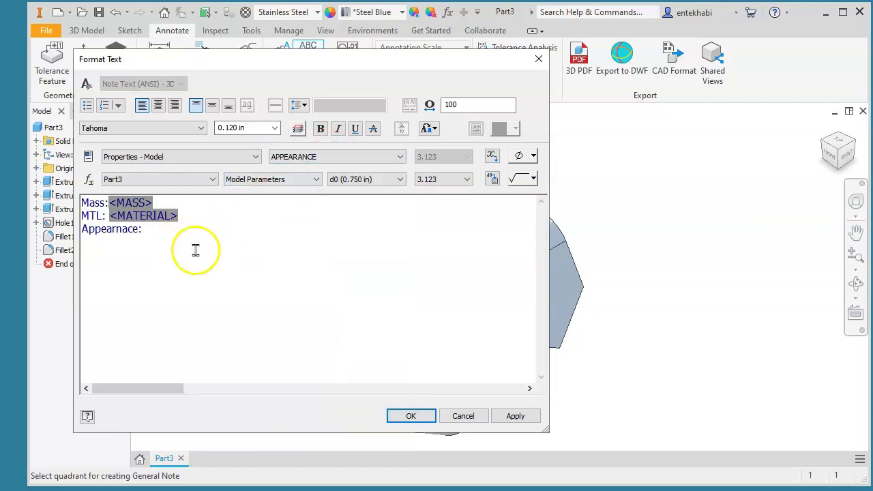
click(156, 237)
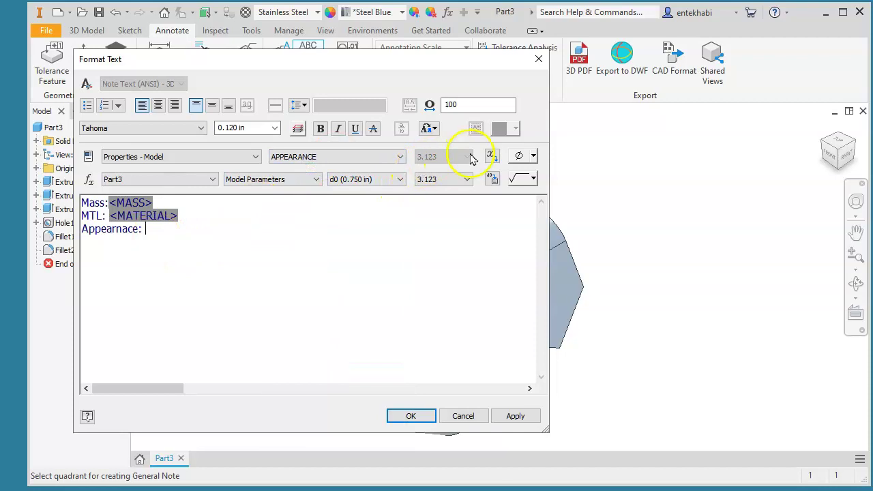
click(491, 156)
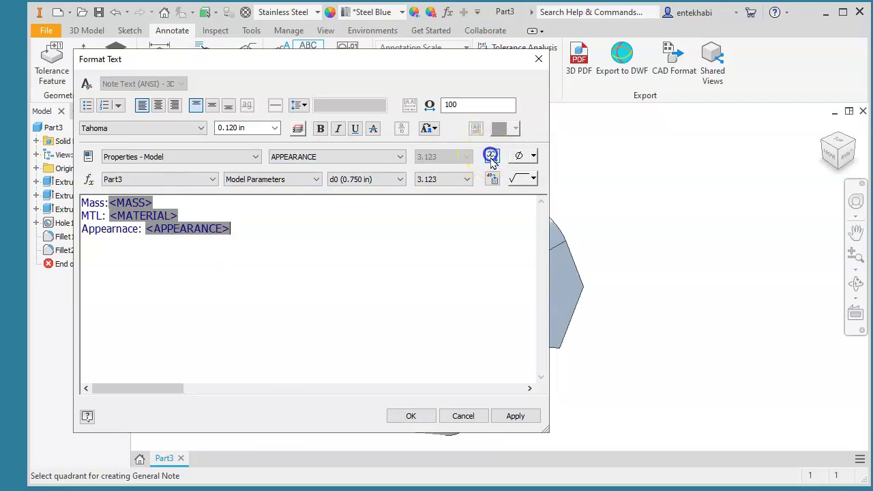
click(516, 416)
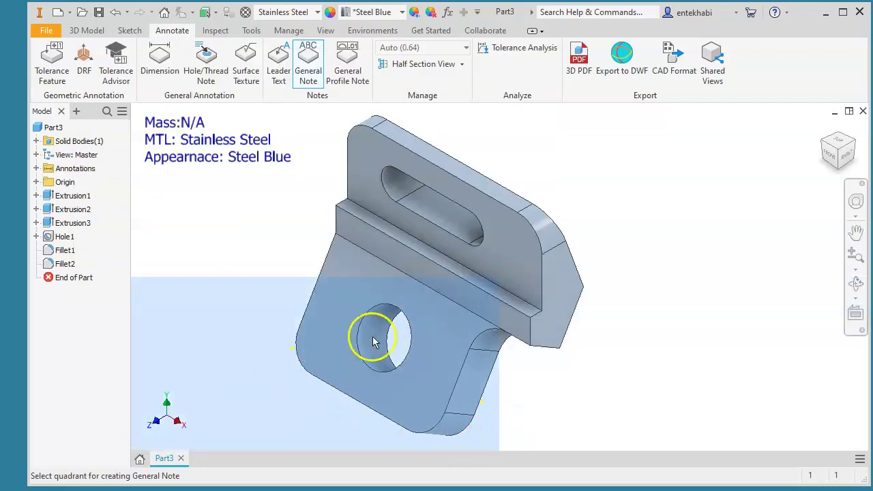
- Update the part's physical properties in iProperties so the note's mass is calculated
click(47, 32)
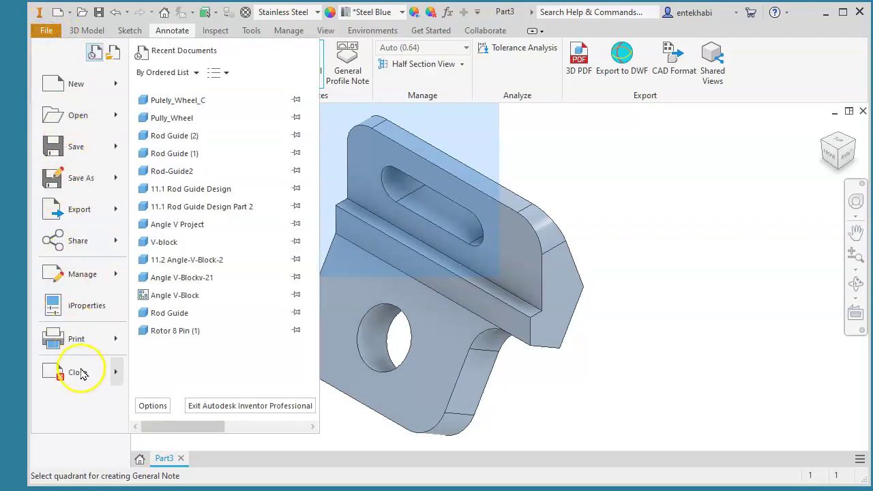
click(75, 310)
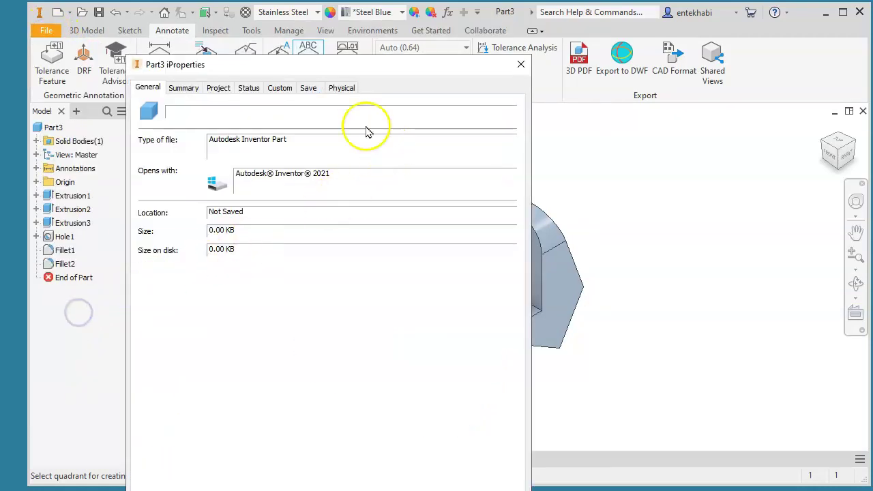
click(339, 92)
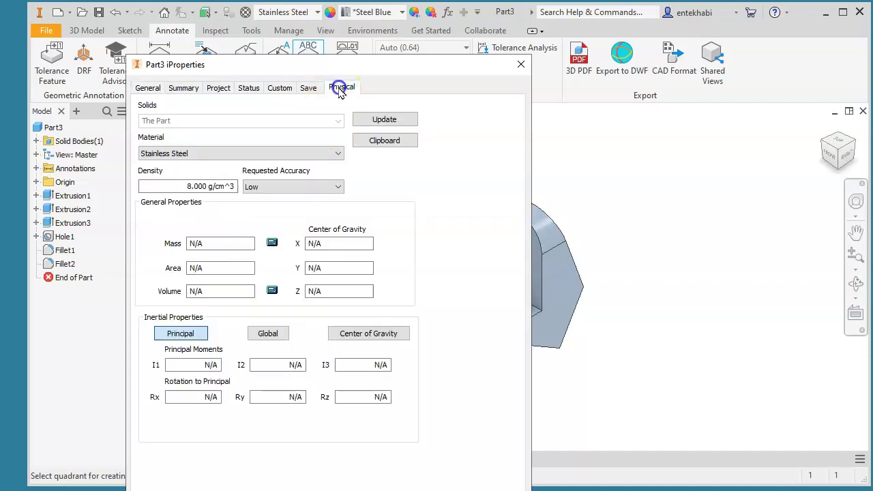
click(385, 120)
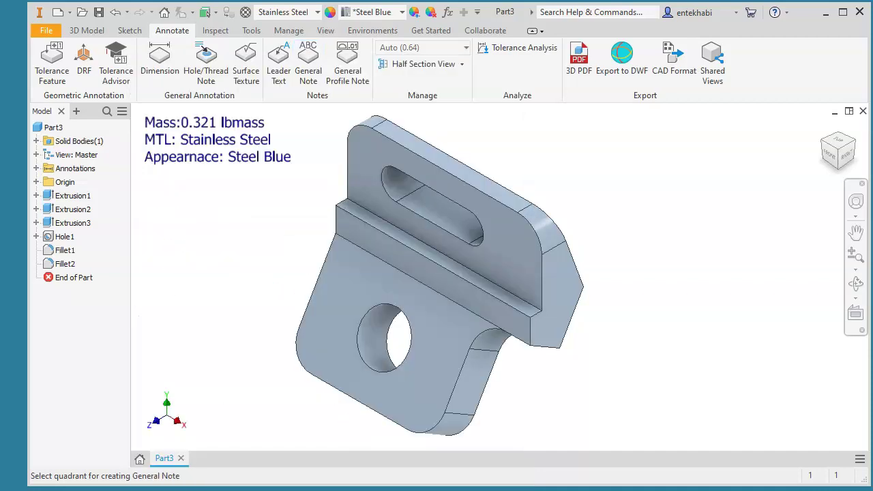